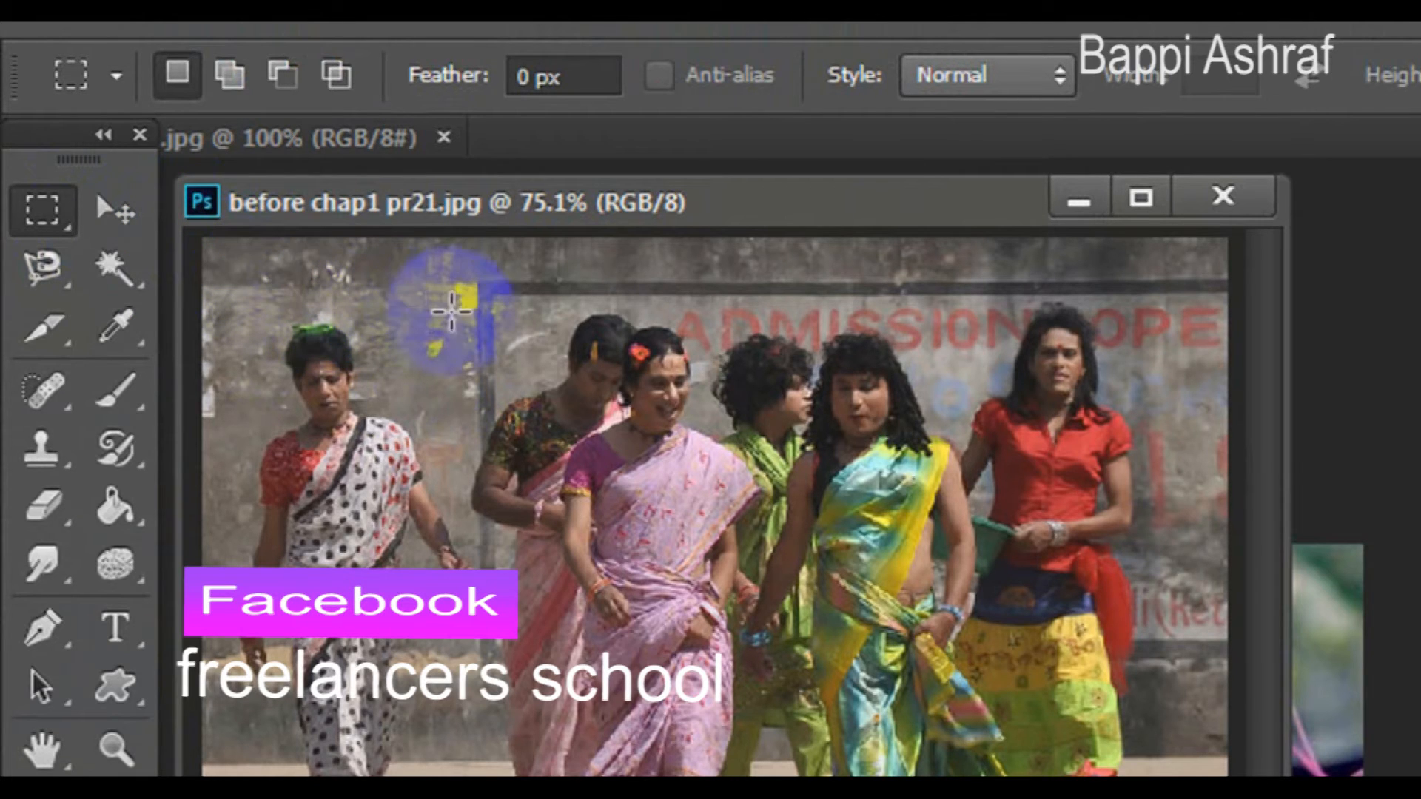
- Draw a rectangular marquee selection and widen it with Transform Selection to span nearly the whole photo, applying the transformation
{"action": "left_click_drag", "start_coordinate": [456, 289], "coordinate": [953, 798]}
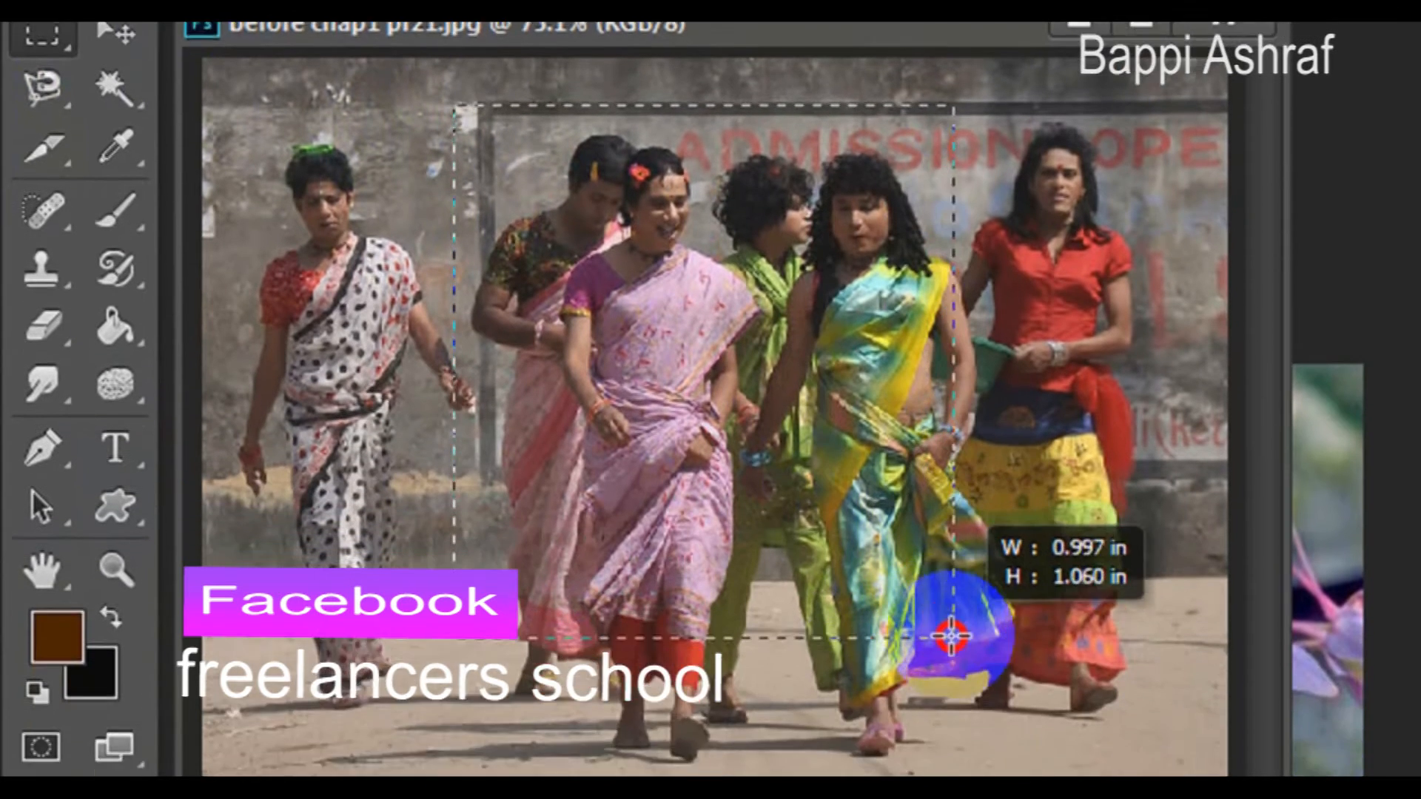
{"action": "left_click_drag", "start_coordinate": [953, 636], "coordinate": [990, 763]}
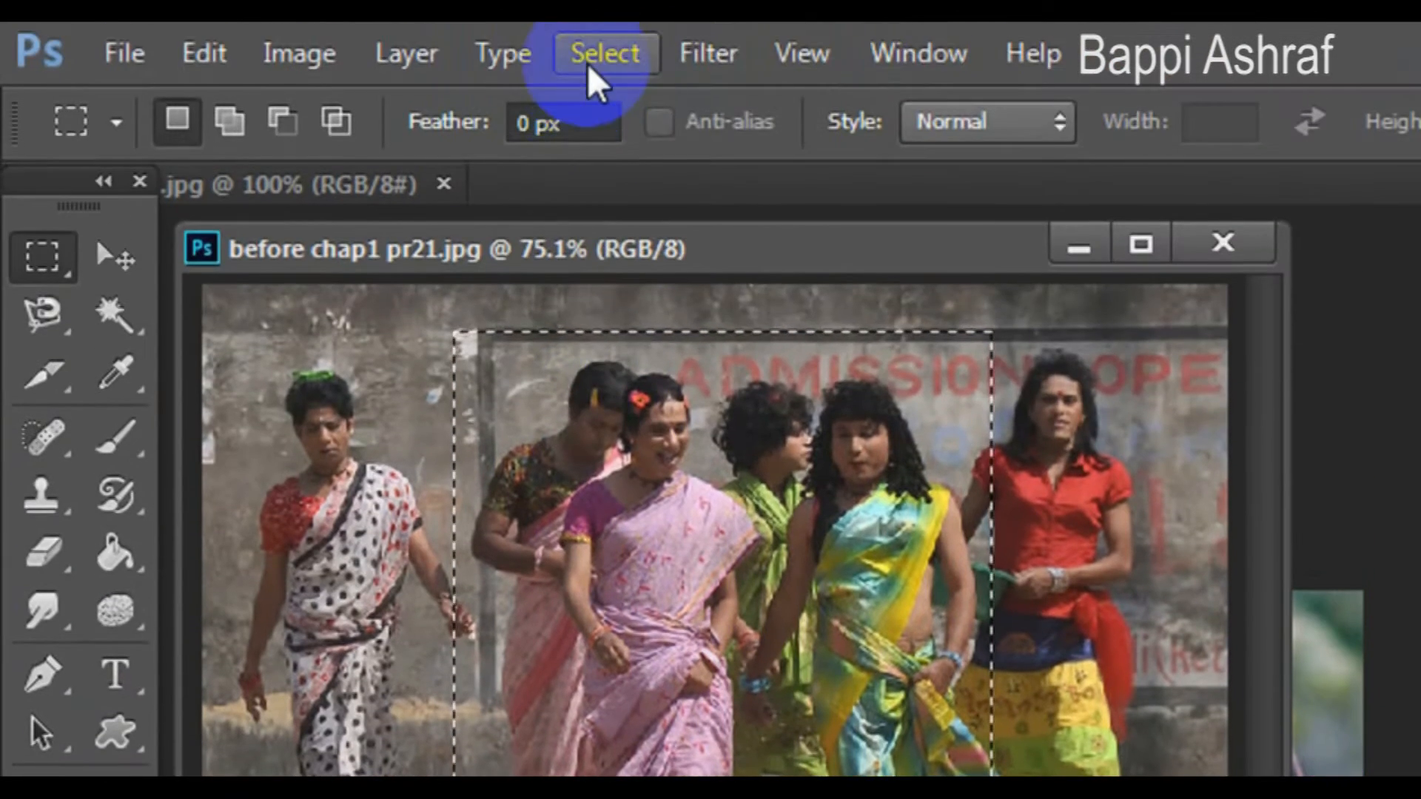
{"action": "left_click", "coordinate": [589, 59]}
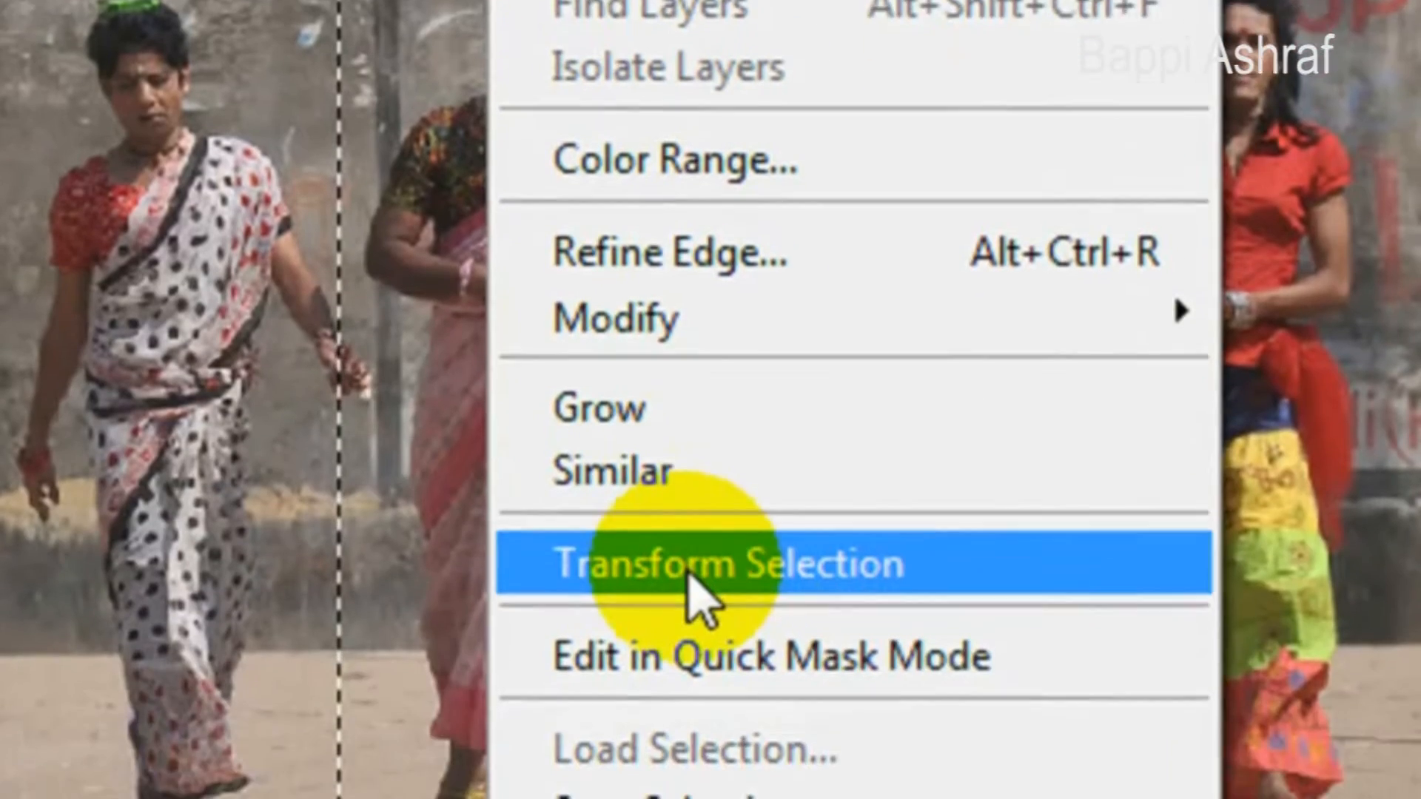
{"action": "left_click", "coordinate": [688, 570]}
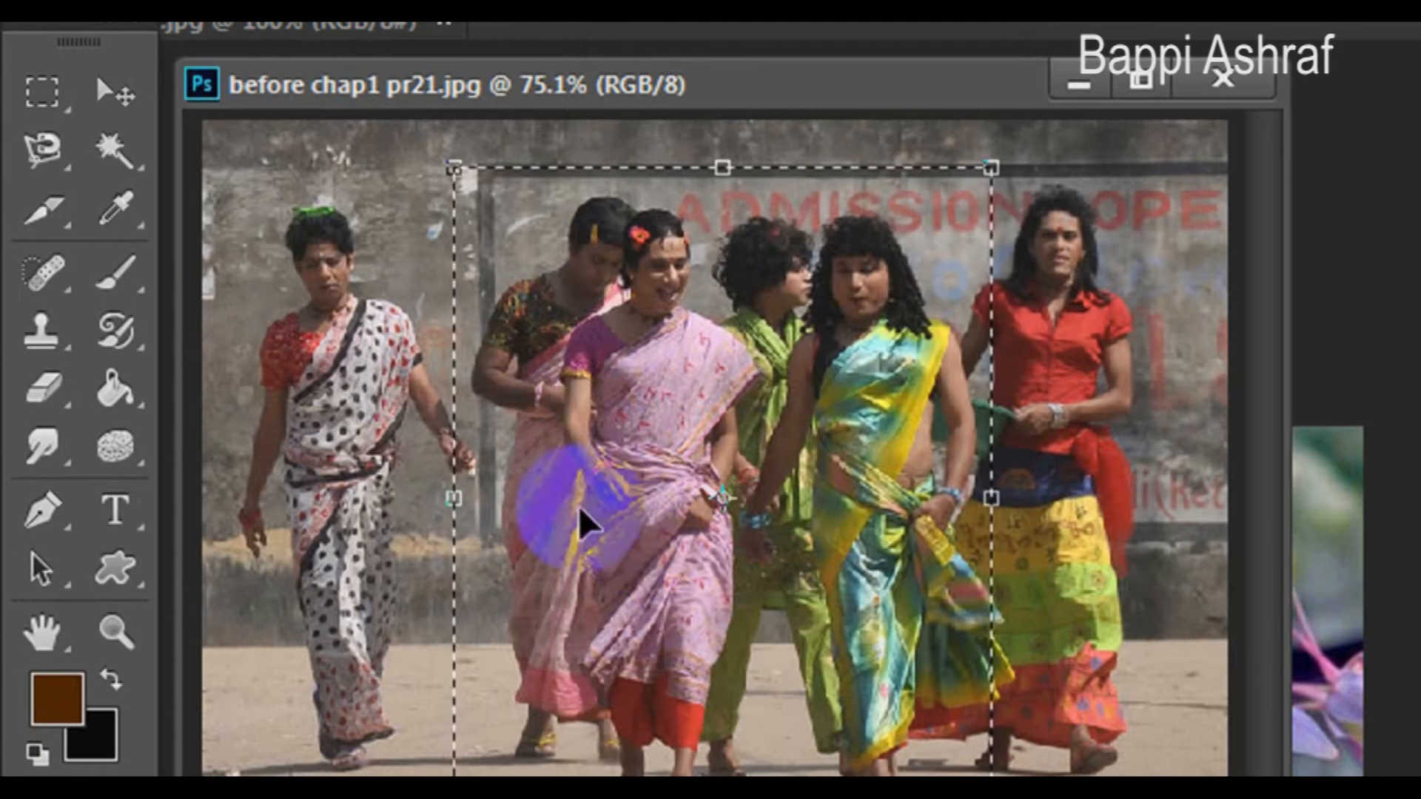
{"action": "left_click_drag", "start_coordinate": [456, 501], "coordinate": [259, 505]}
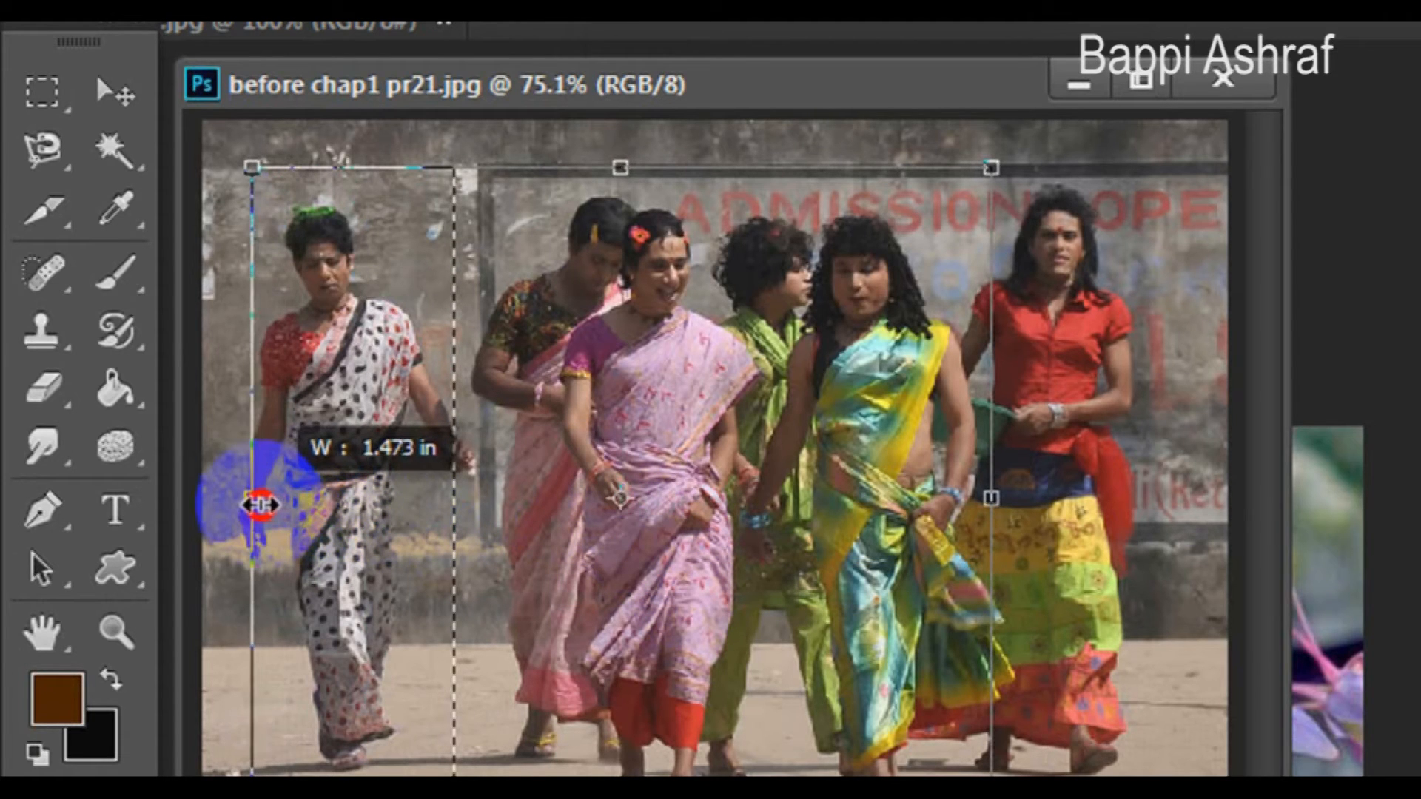
{"action": "left_click_drag", "start_coordinate": [992, 501], "coordinate": [1140, 503]}
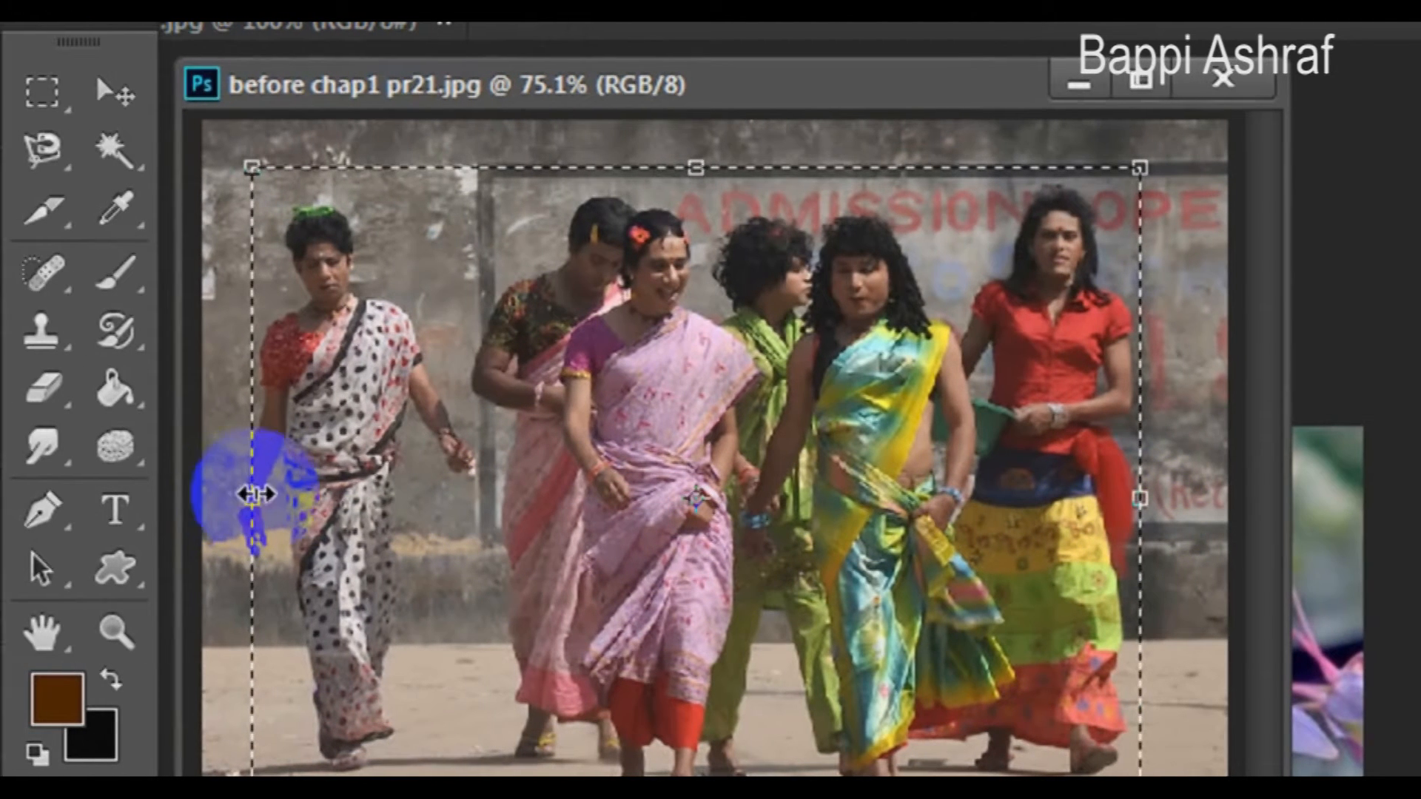
{"action": "left_click_drag", "start_coordinate": [245, 502], "coordinate": [242, 501]}
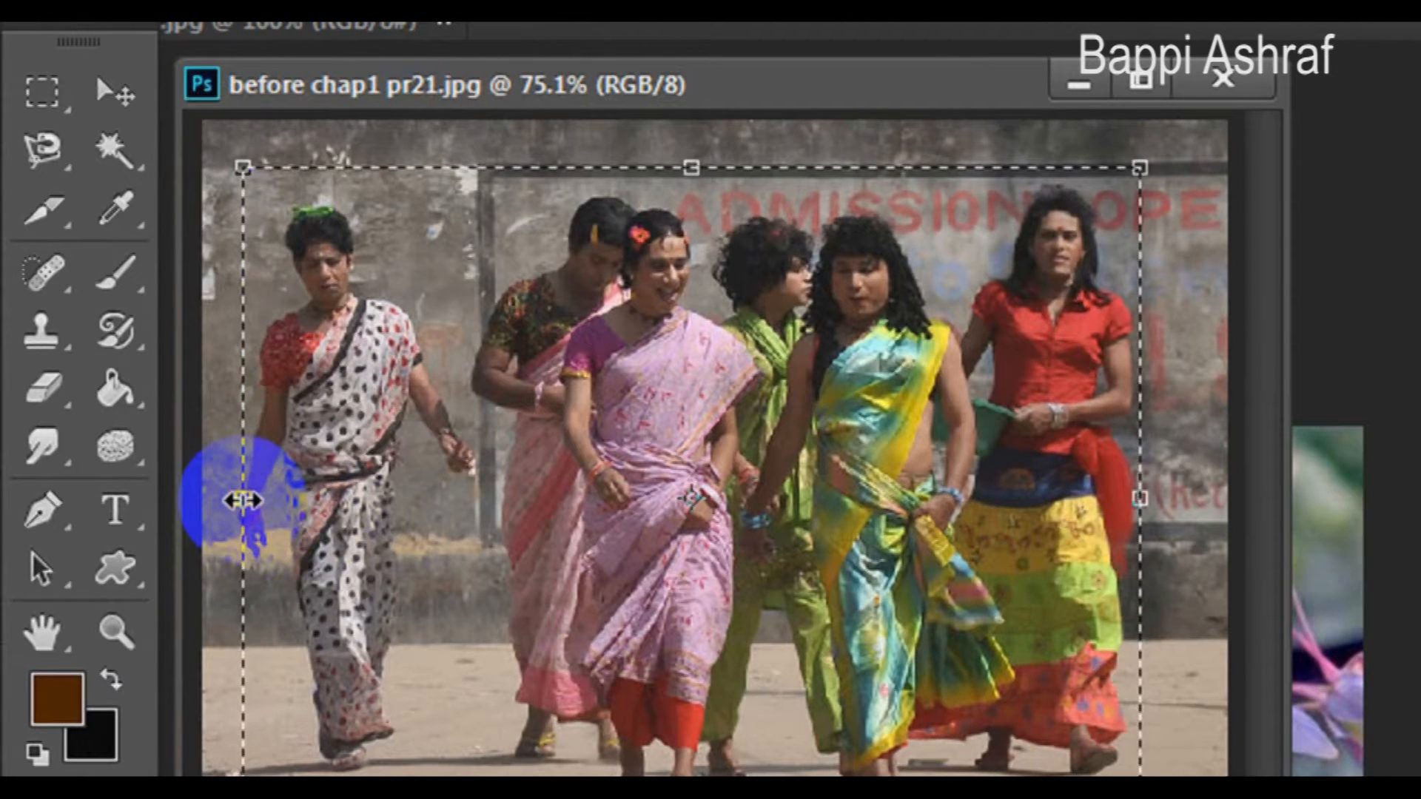
{"action": "left_click", "coordinate": [112, 103]}
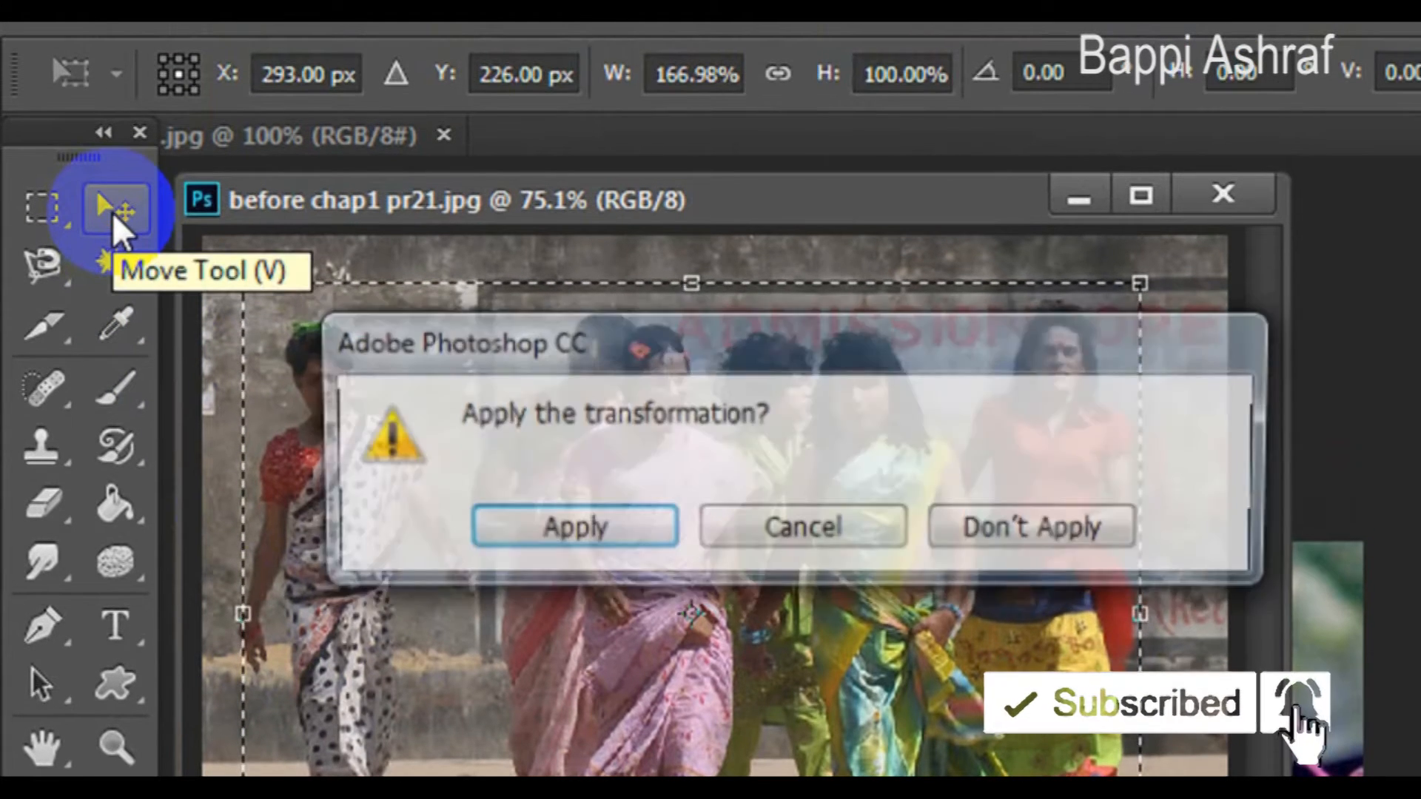
{"action": "left_click", "coordinate": [590, 544]}
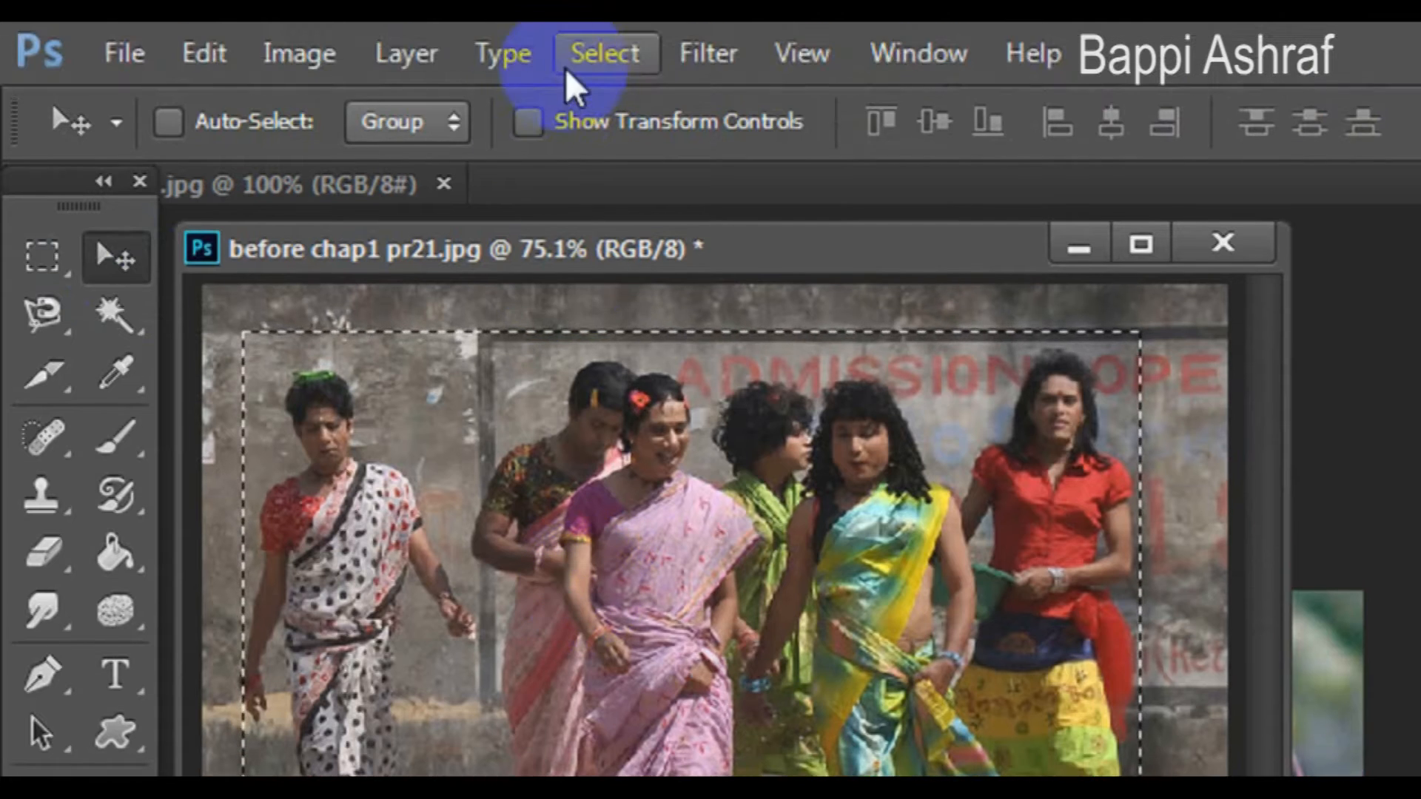
- Convert the selection into a 15-pixel border selection
{"action": "left_click", "coordinate": [581, 15]}
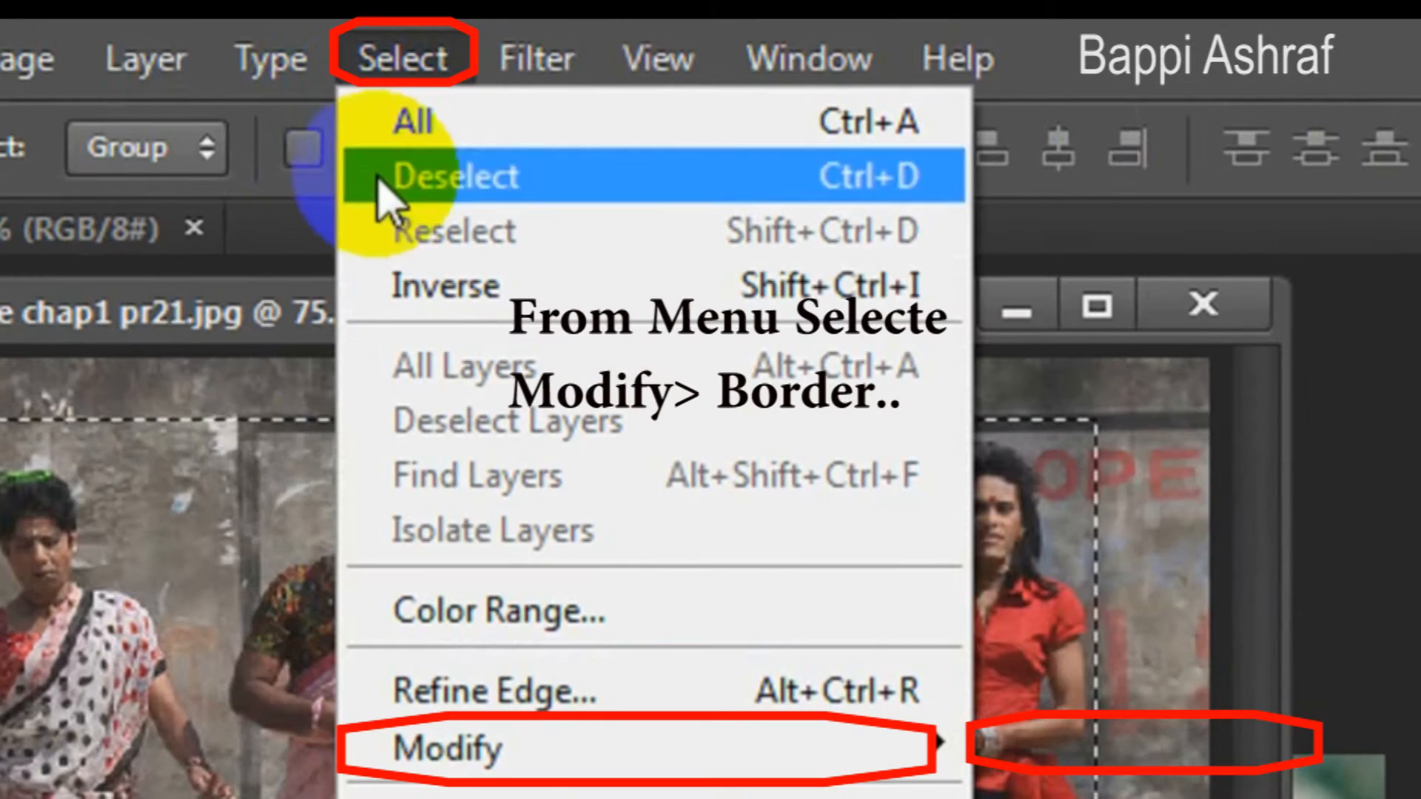
{"action": "mouse_move", "coordinate": [476, 748]}
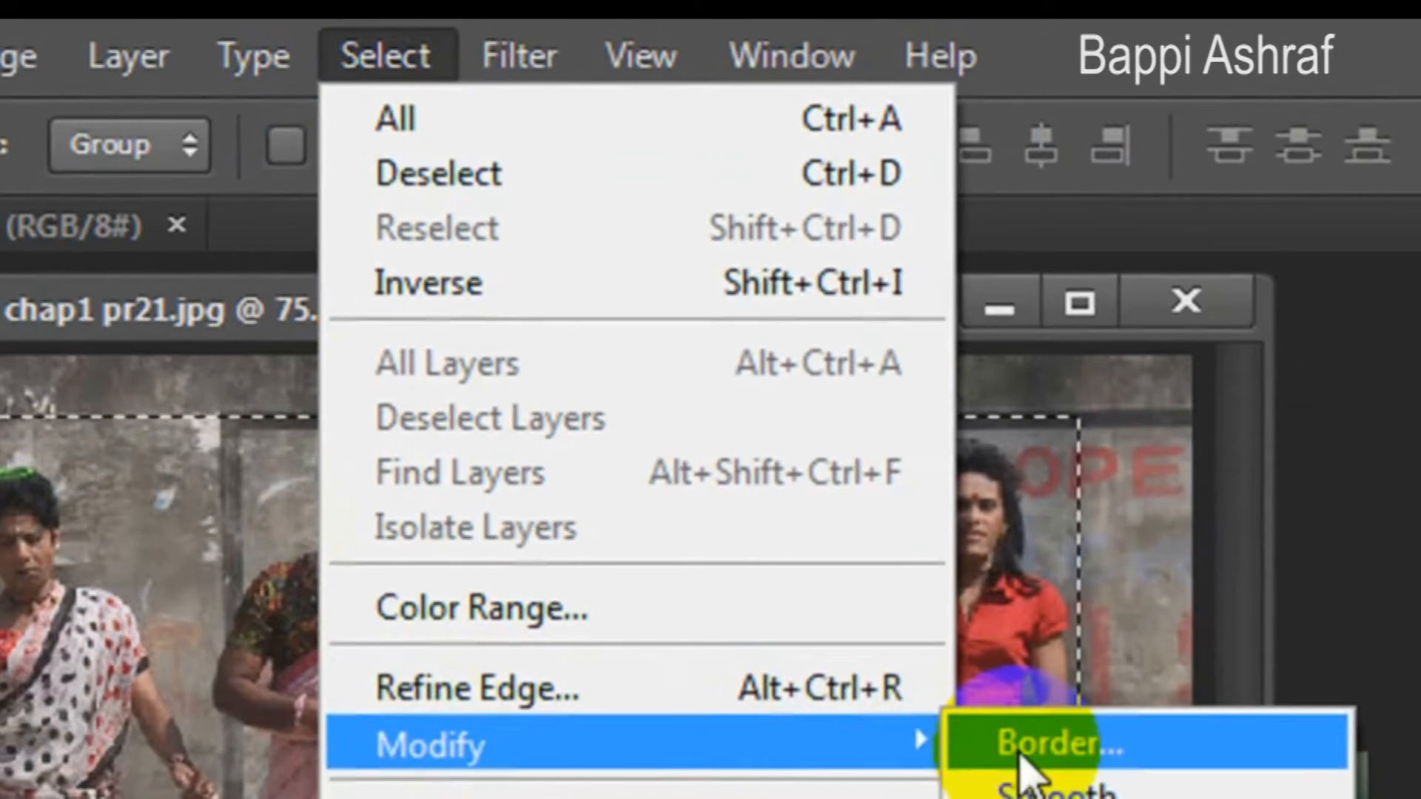
{"action": "left_click", "coordinate": [1075, 744]}
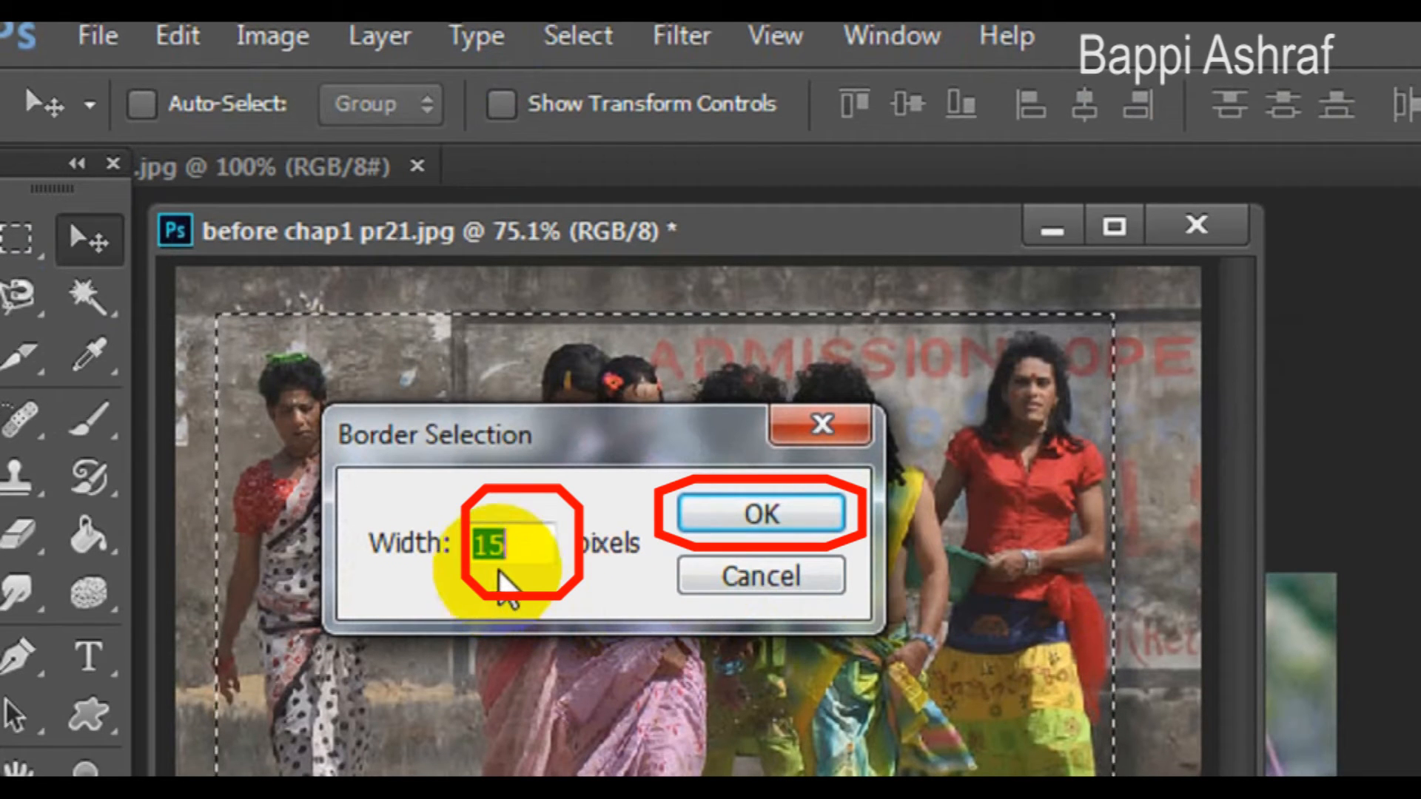
{"action": "left_click", "coordinate": [770, 512]}
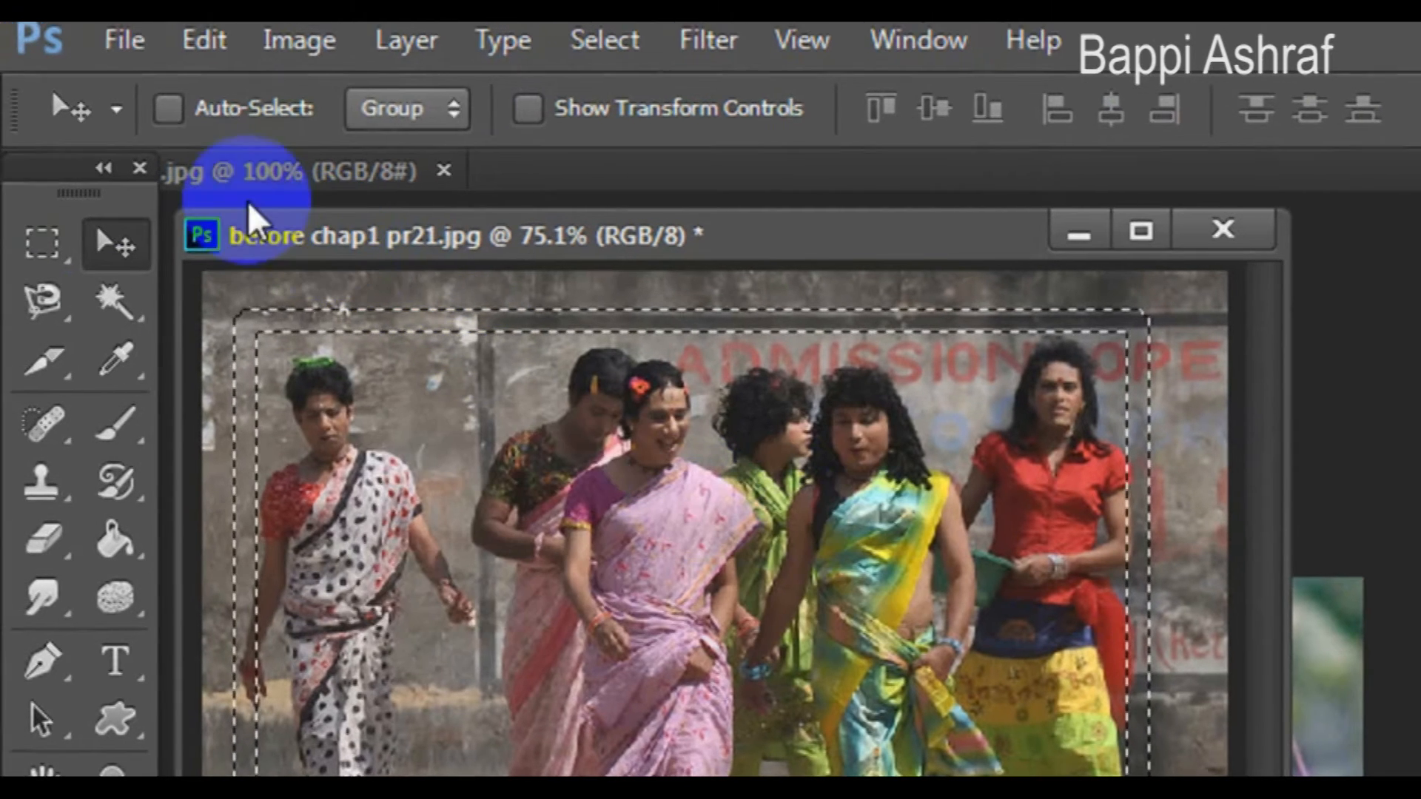
- Stroke the border selection with a 5 px dark brown line at center location, then deselect
{"action": "left_click", "coordinate": [181, 41]}
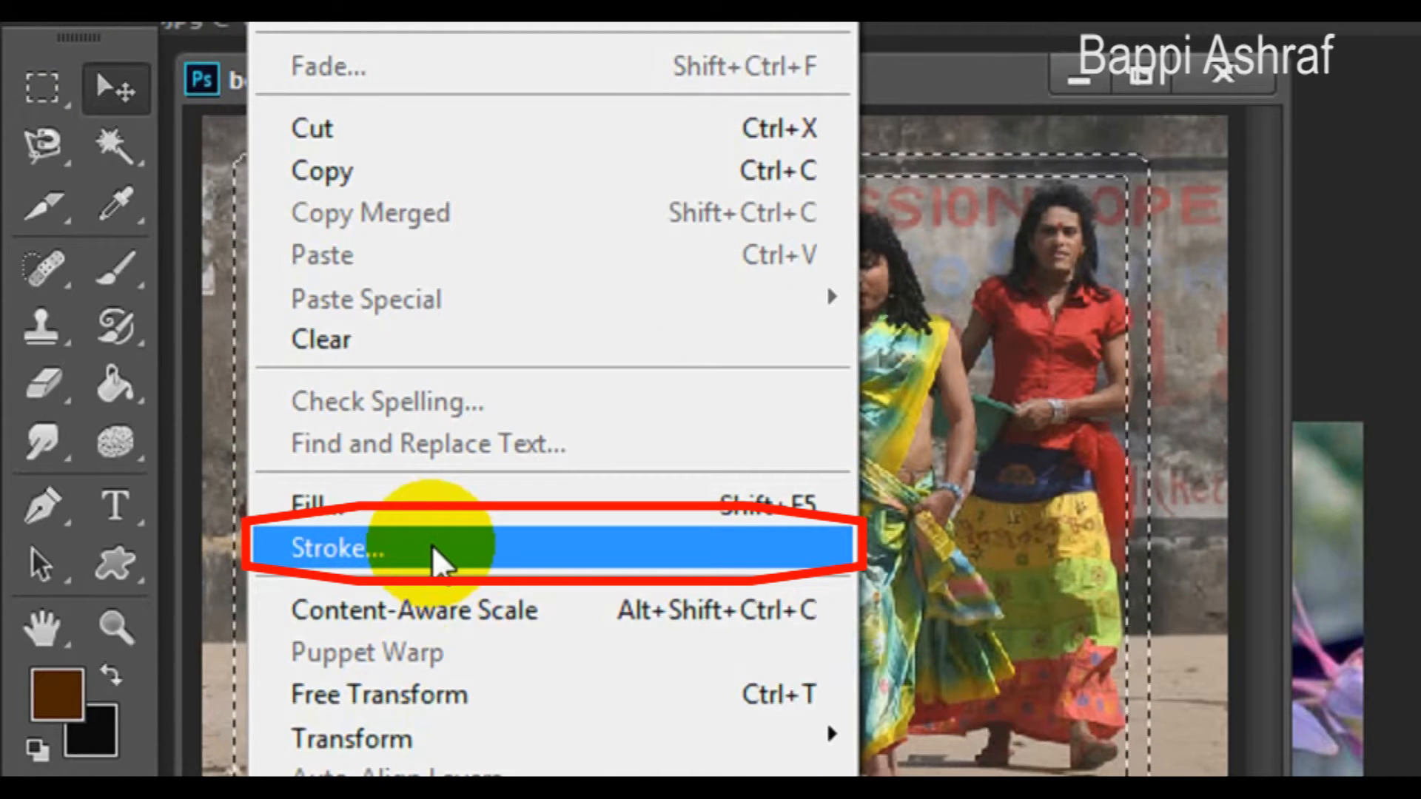
{"action": "left_click", "coordinate": [432, 546]}
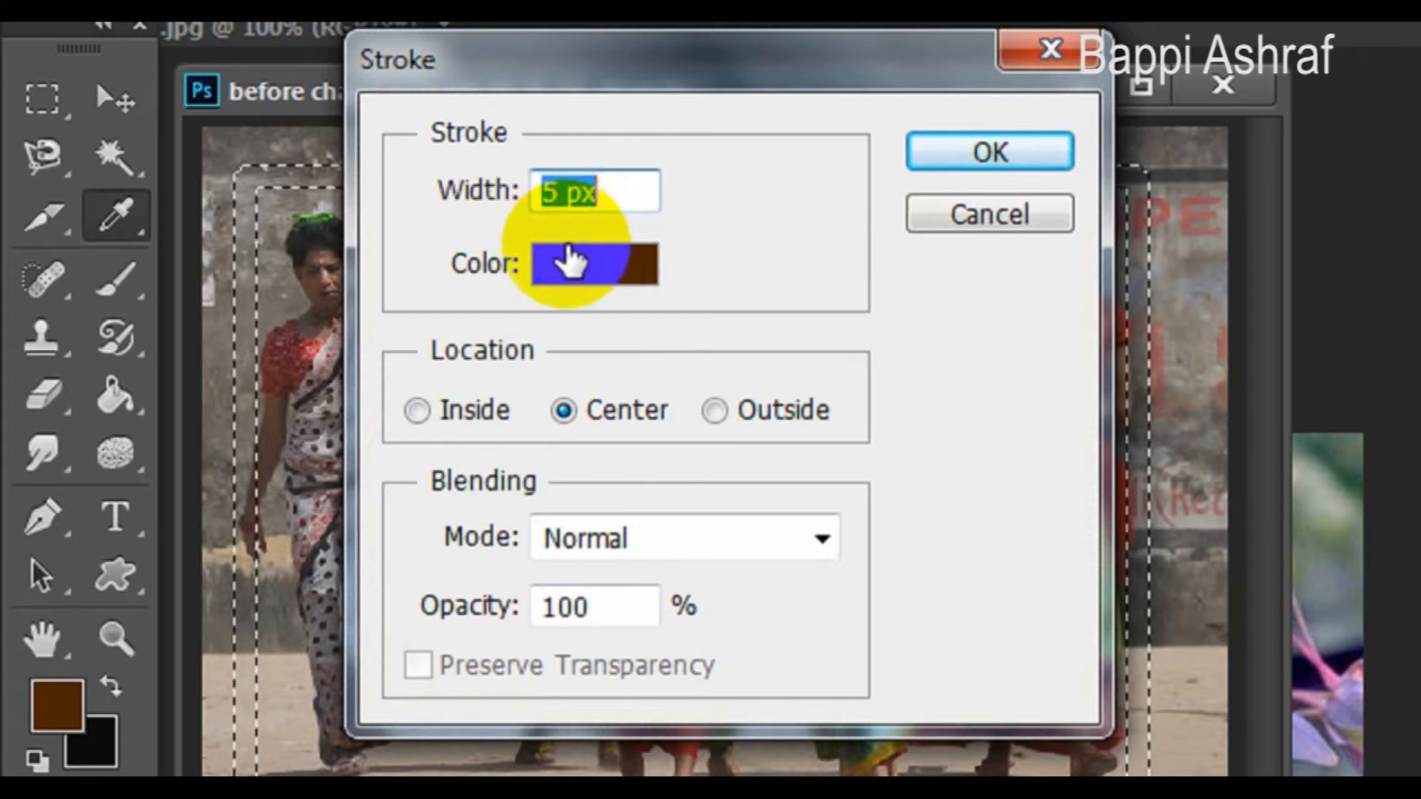
{"action": "left_click", "coordinate": [570, 261]}
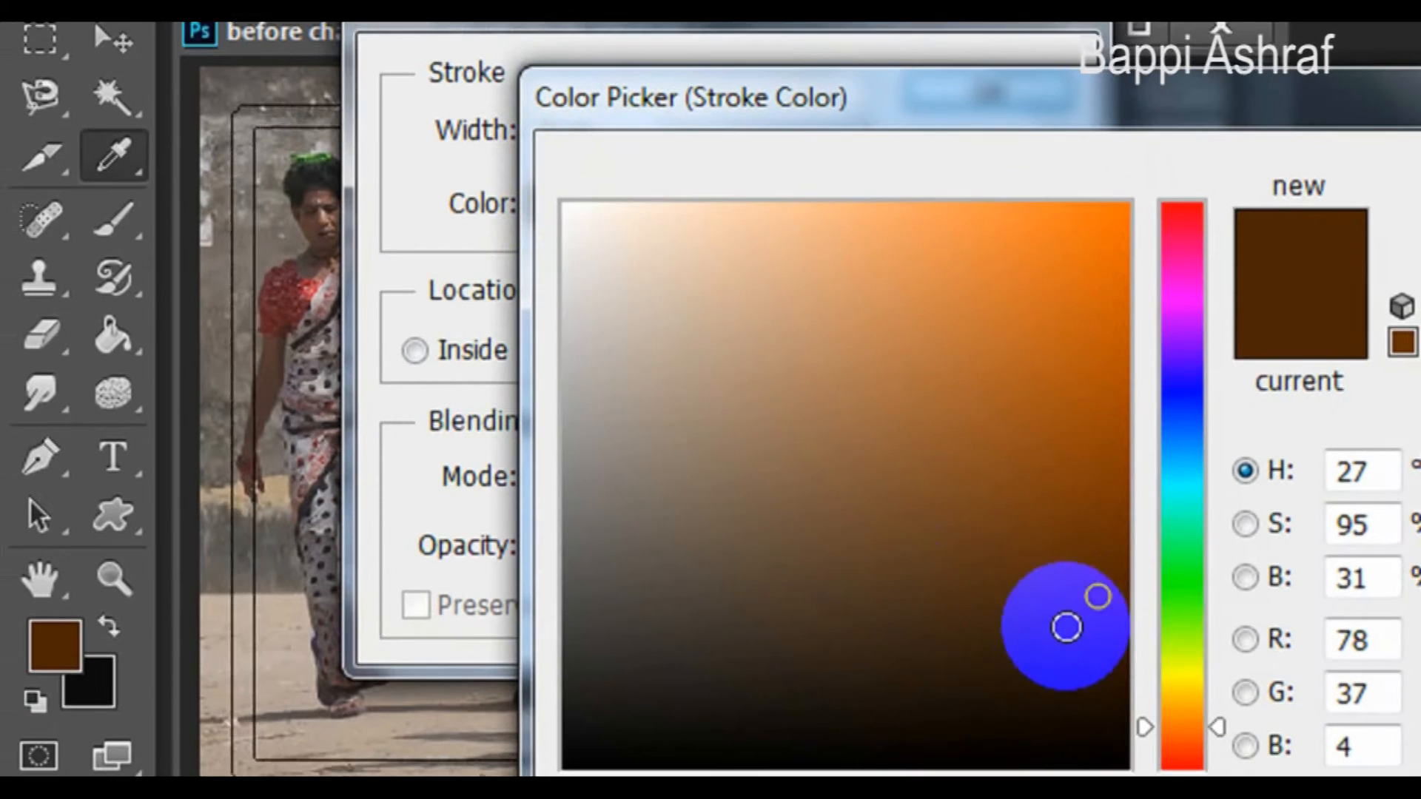
{"action": "left_click_drag", "start_coordinate": [1066, 627], "coordinate": [1094, 598]}
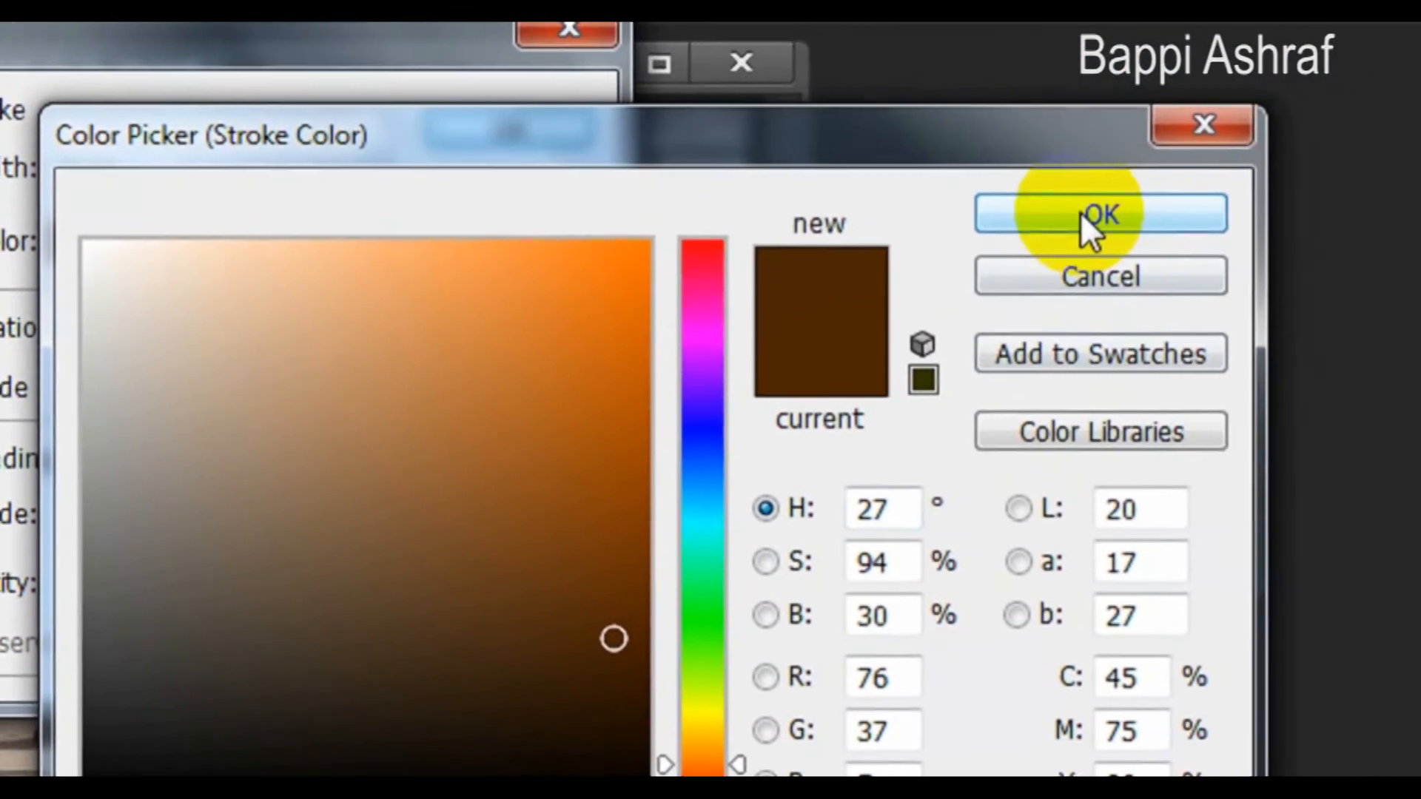
{"action": "left_click", "coordinate": [1268, 169]}
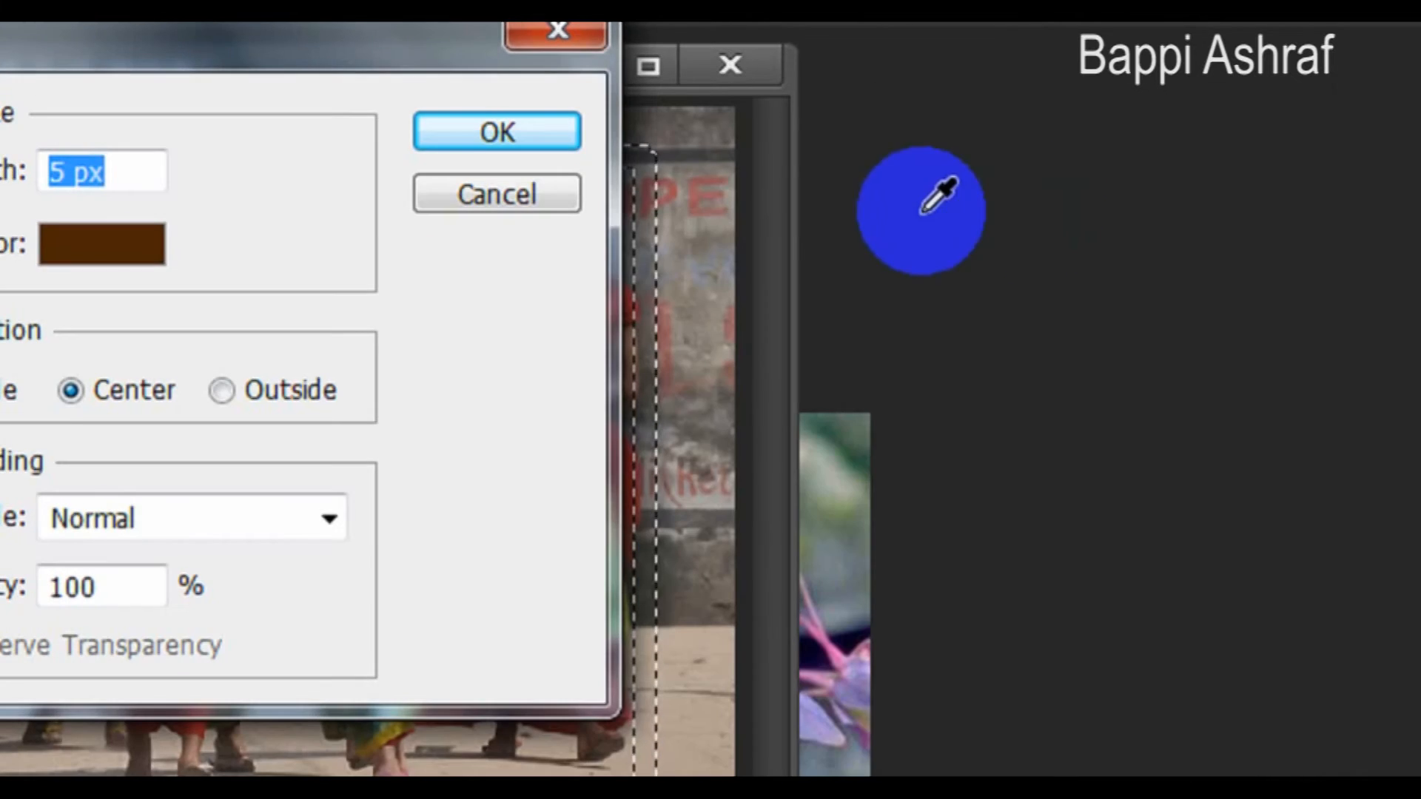
{"action": "left_click", "coordinate": [460, 138]}
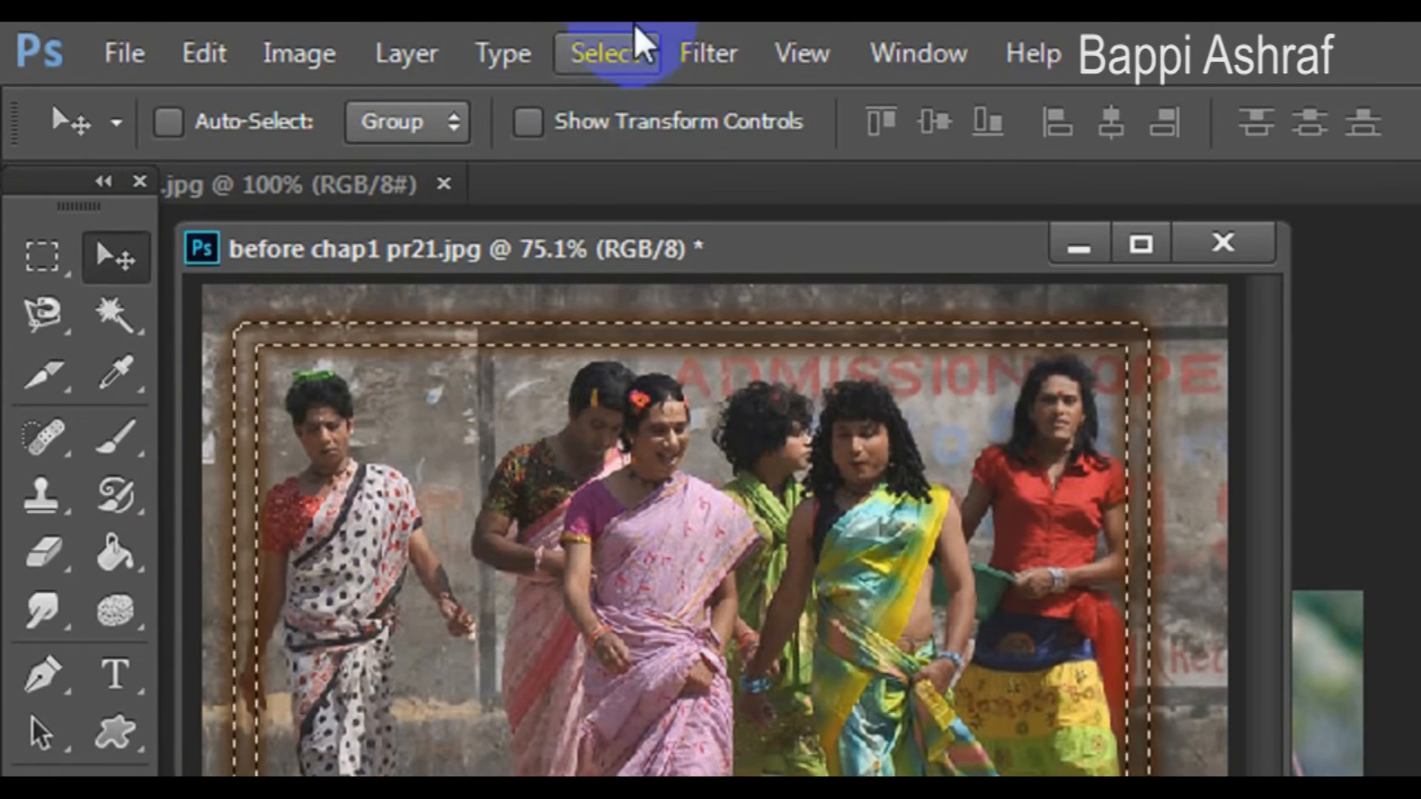
{"action": "left_click", "coordinate": [626, 44]}
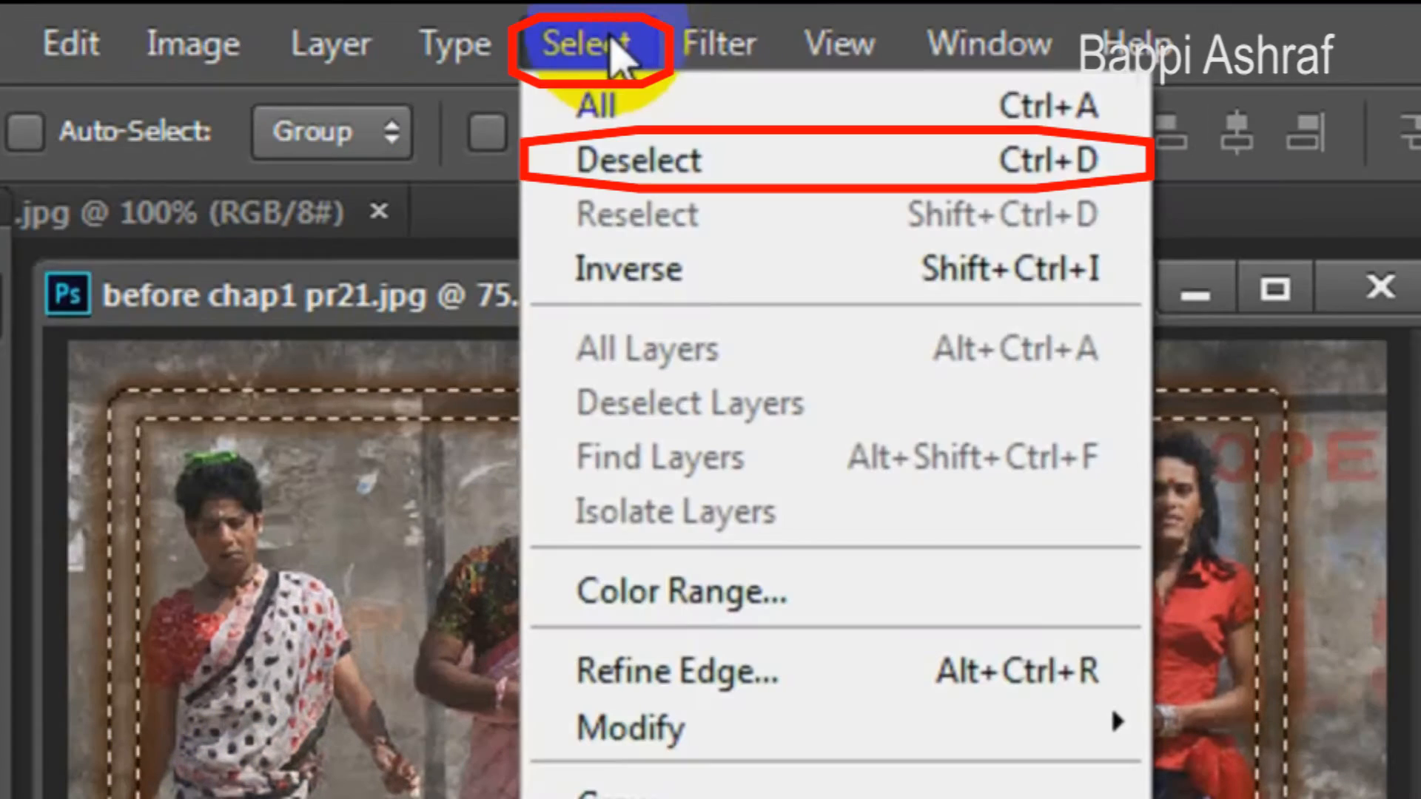
{"action": "left_click", "coordinate": [632, 157]}
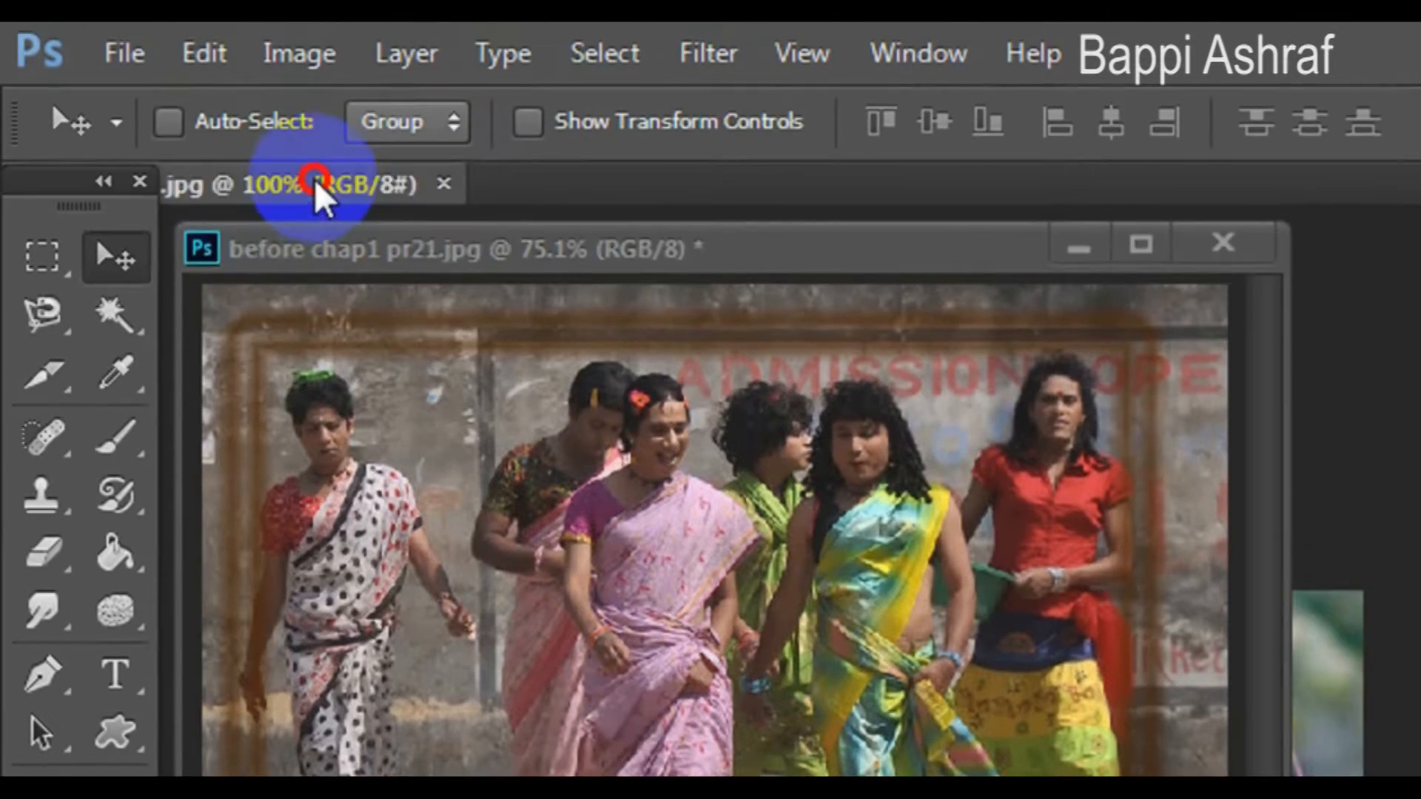
- Bring the middle pr21 flower image into the photo and position it near the centre
{"action": "left_click_drag", "start_coordinate": [212, 213], "coordinate": [395, 271]}
{"action": "left_click_drag", "start_coordinate": [318, 223], "coordinate": [356, 457]}
{"action": "left_click", "coordinate": [112, 259]}
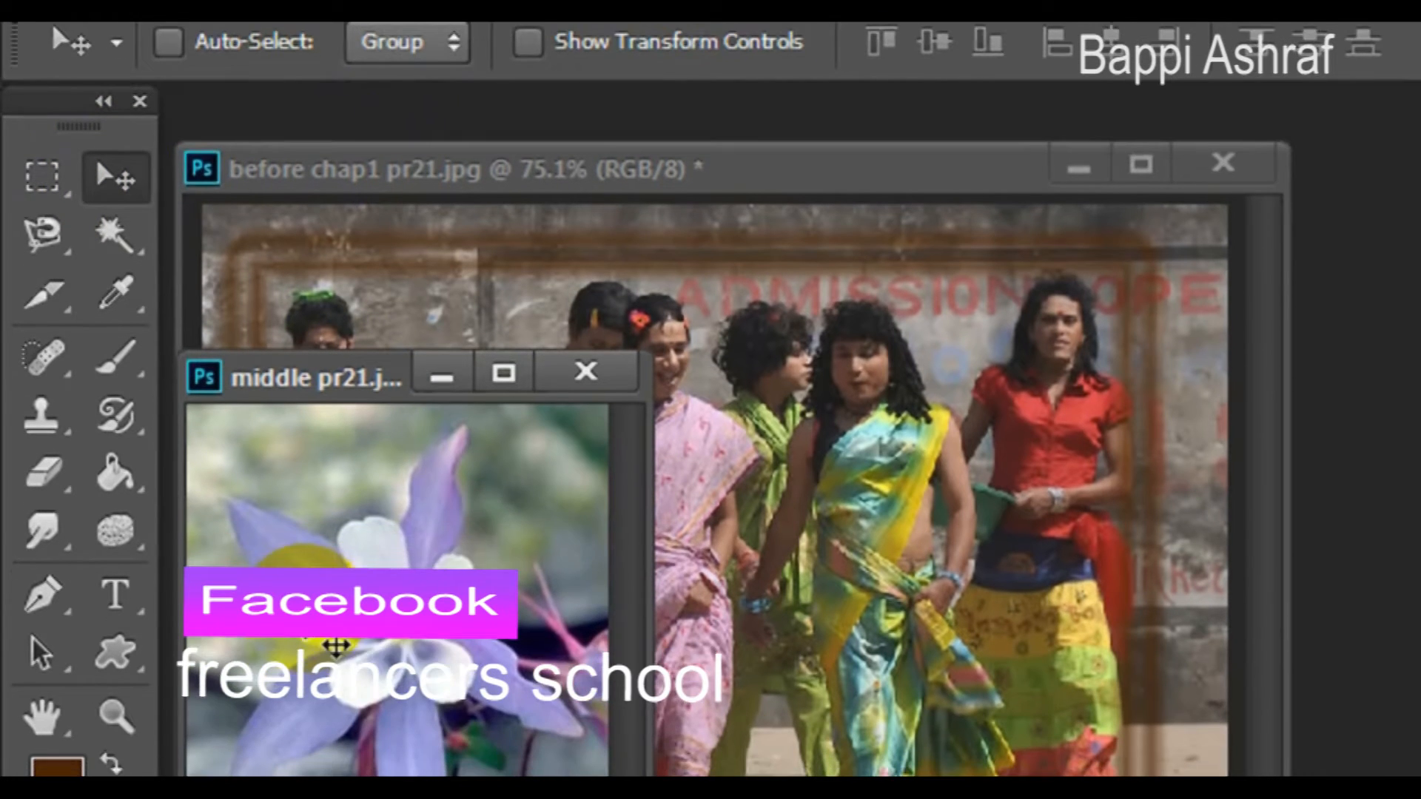
{"action": "left_click_drag", "start_coordinate": [333, 731], "coordinate": [730, 717]}
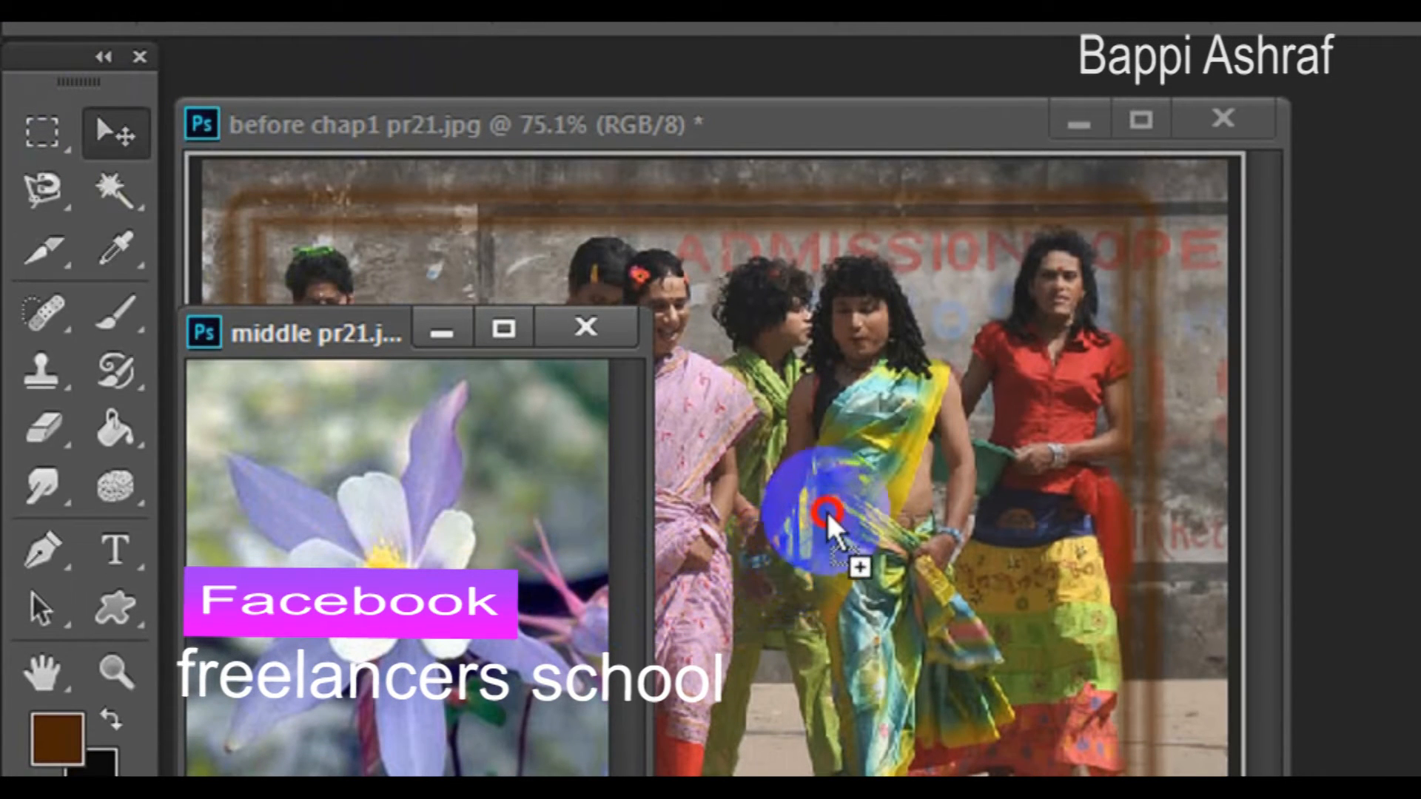
{"action": "mouse_move", "coordinate": [837, 494]}
{"action": "left_mouse_down"}
{"action": "mouse_move", "coordinate": [894, 501]}
{"action": "mouse_move", "coordinate": [676, 485]}
{"action": "left_mouse_up"}
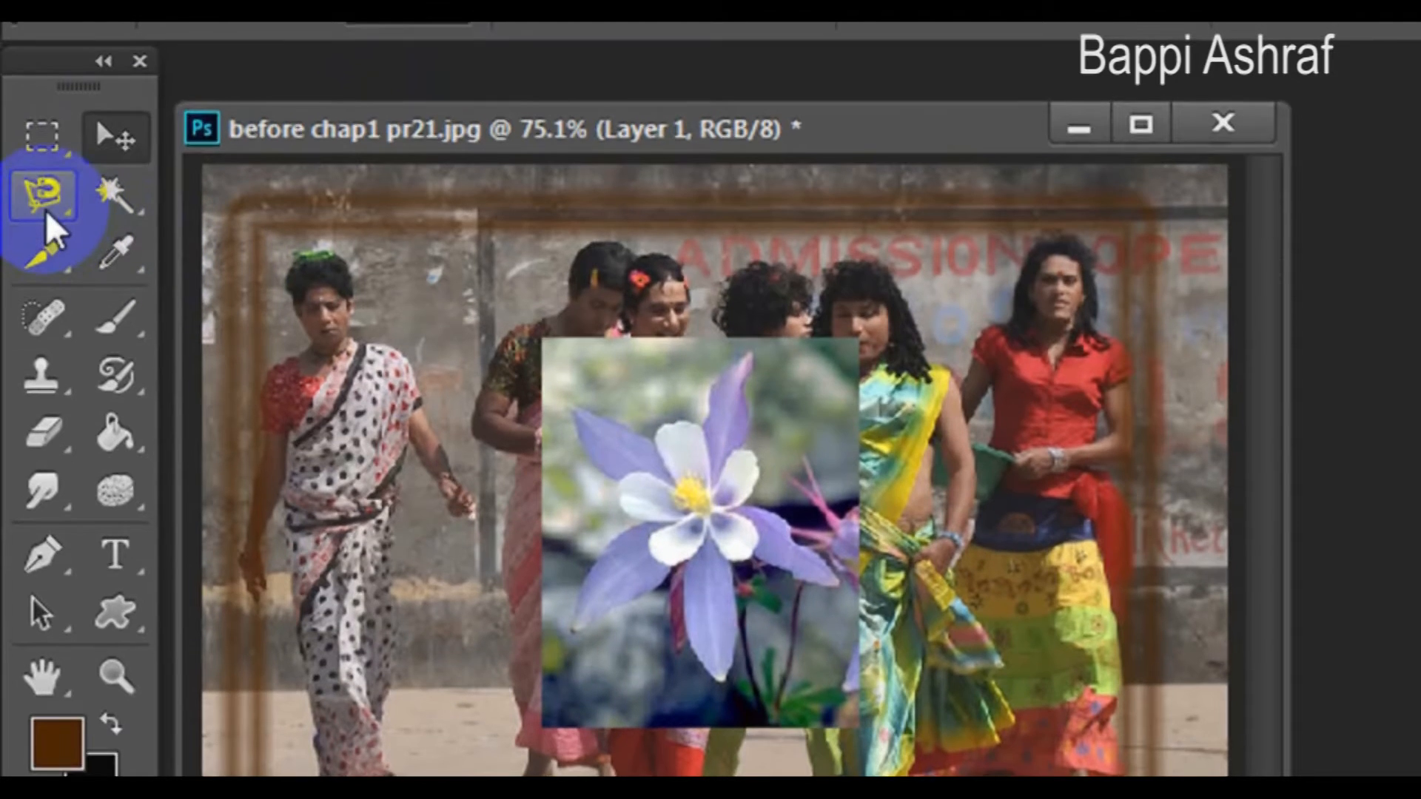
- Trace around the flower's petals with the Magnetic Lasso Tool to select it
{"action": "left_click", "coordinate": [46, 211]}
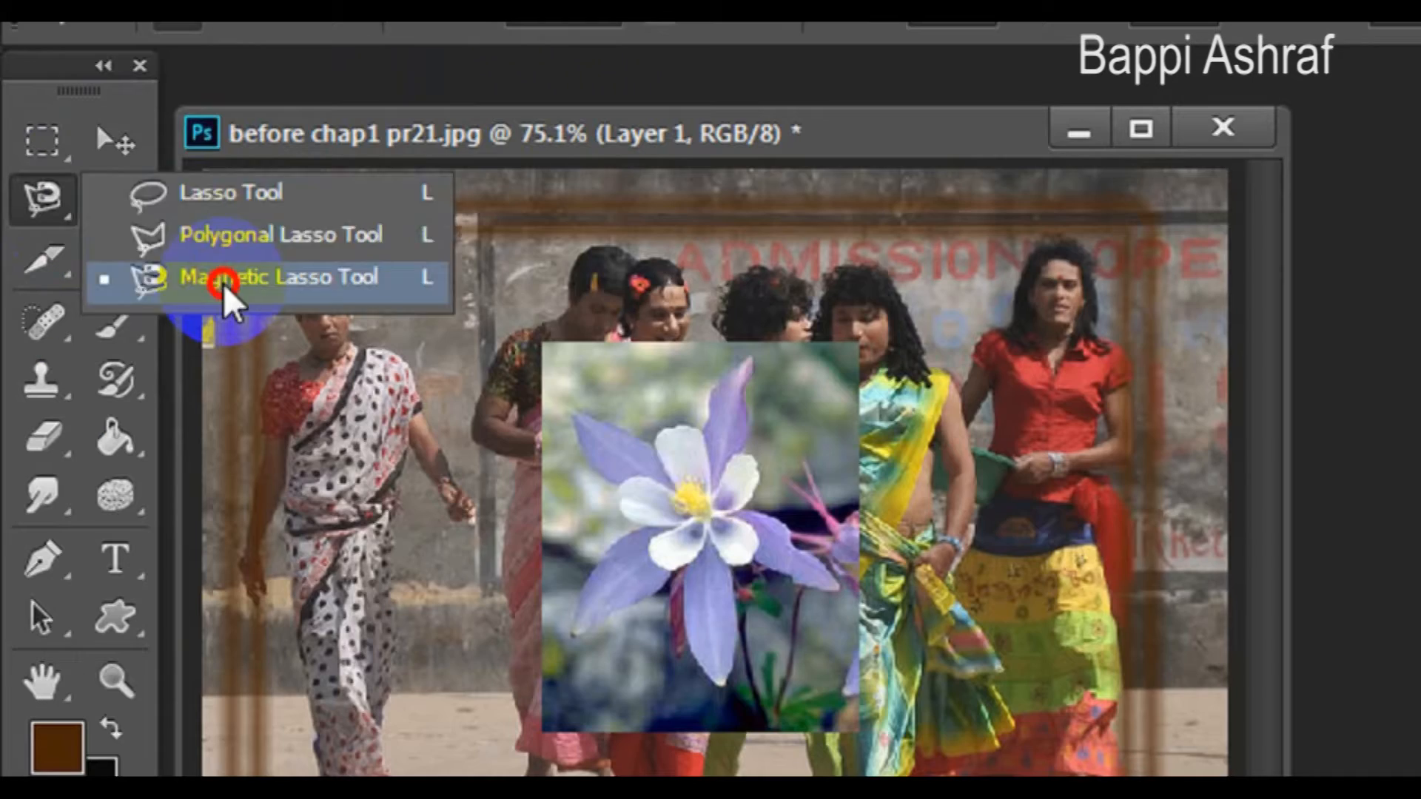
{"action": "left_click", "coordinate": [328, 391]}
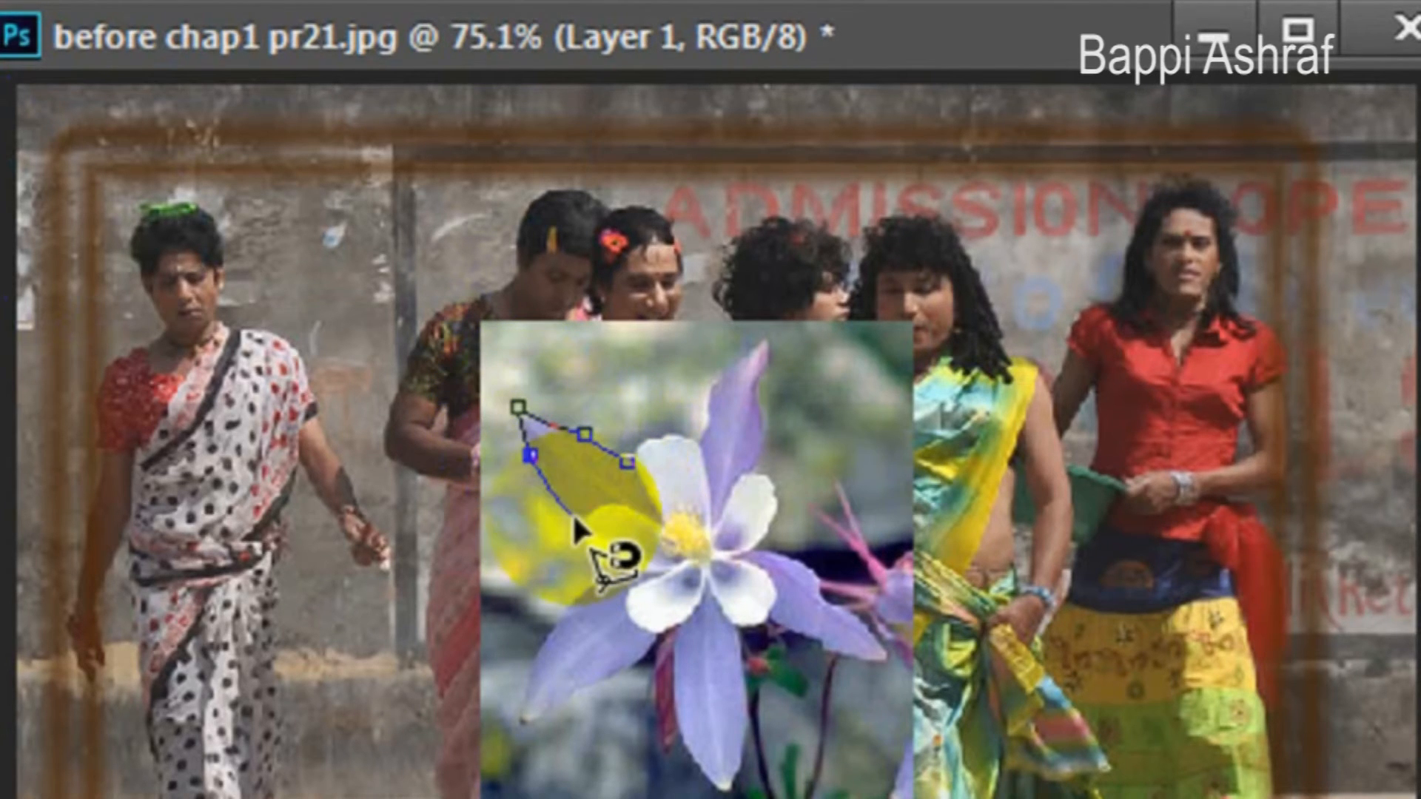
{"action": "left_click", "coordinate": [579, 518]}
{"action": "left_click", "coordinate": [518, 730]}
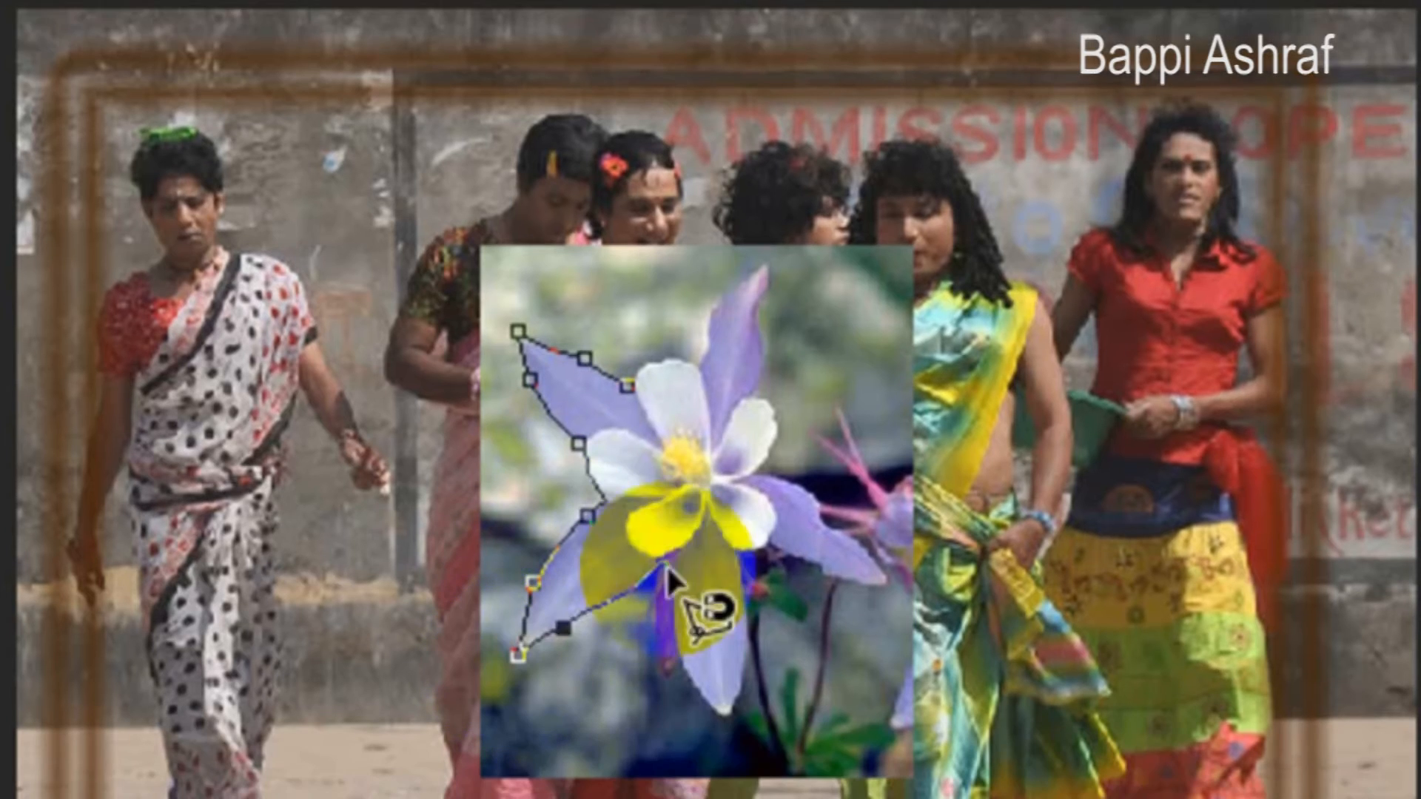
{"action": "left_click", "coordinate": [730, 796]}
{"action": "left_click", "coordinate": [892, 658]}
{"action": "left_click", "coordinate": [774, 336]}
{"action": "left_click", "coordinate": [719, 235]}
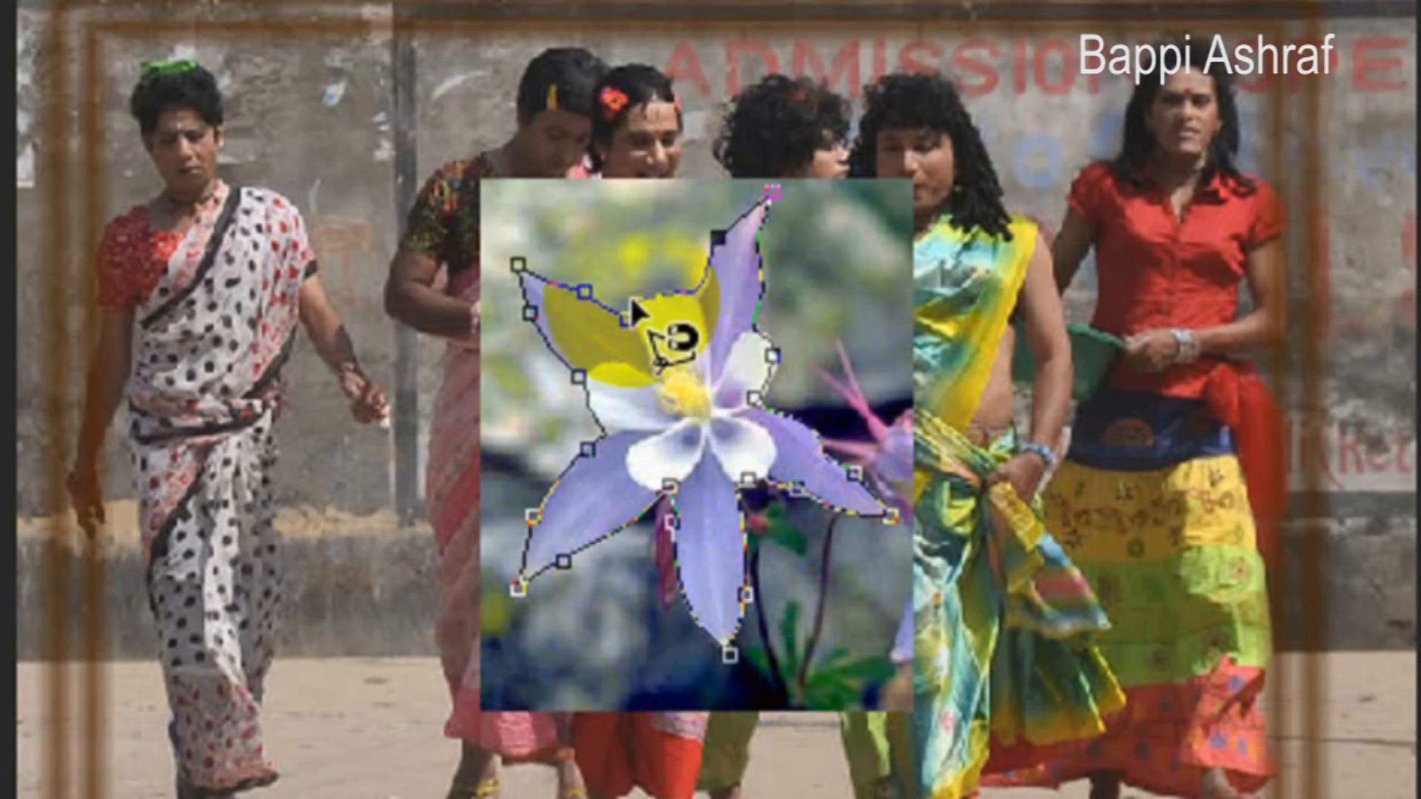
{"action": "left_click", "coordinate": [628, 316]}
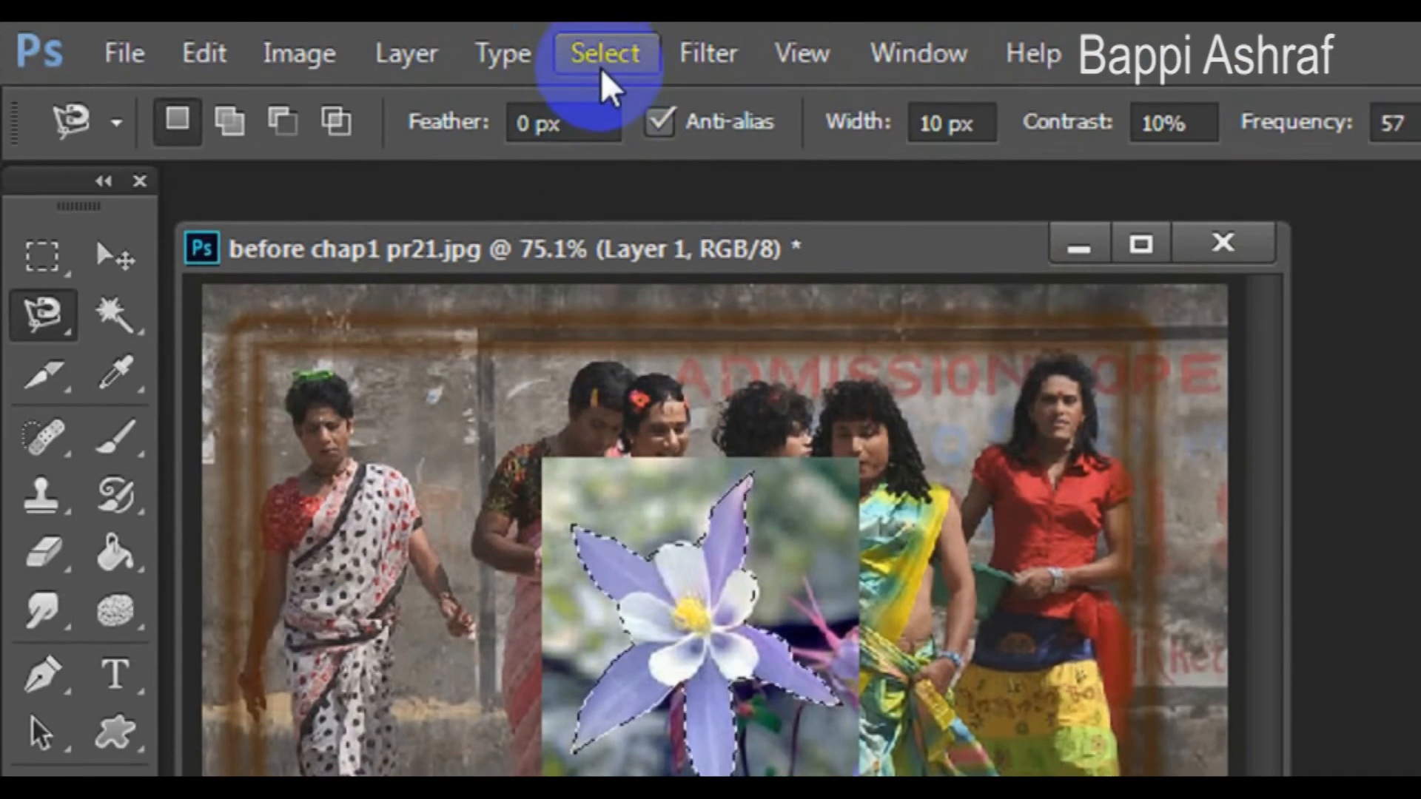
- Delete the background around the flower by inverting the selection, then deselect
{"action": "left_click", "coordinate": [602, 53]}
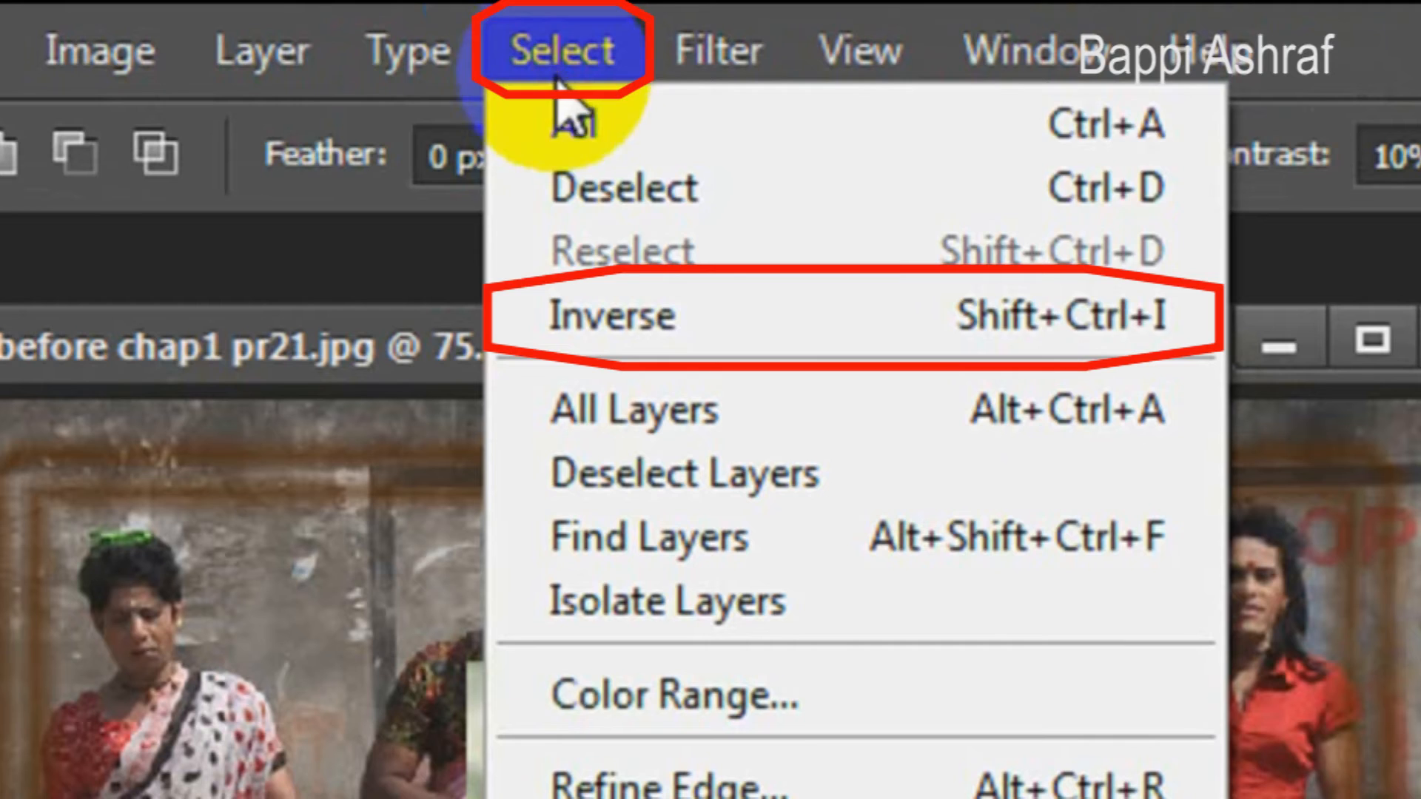
{"action": "left_click", "coordinate": [592, 317]}
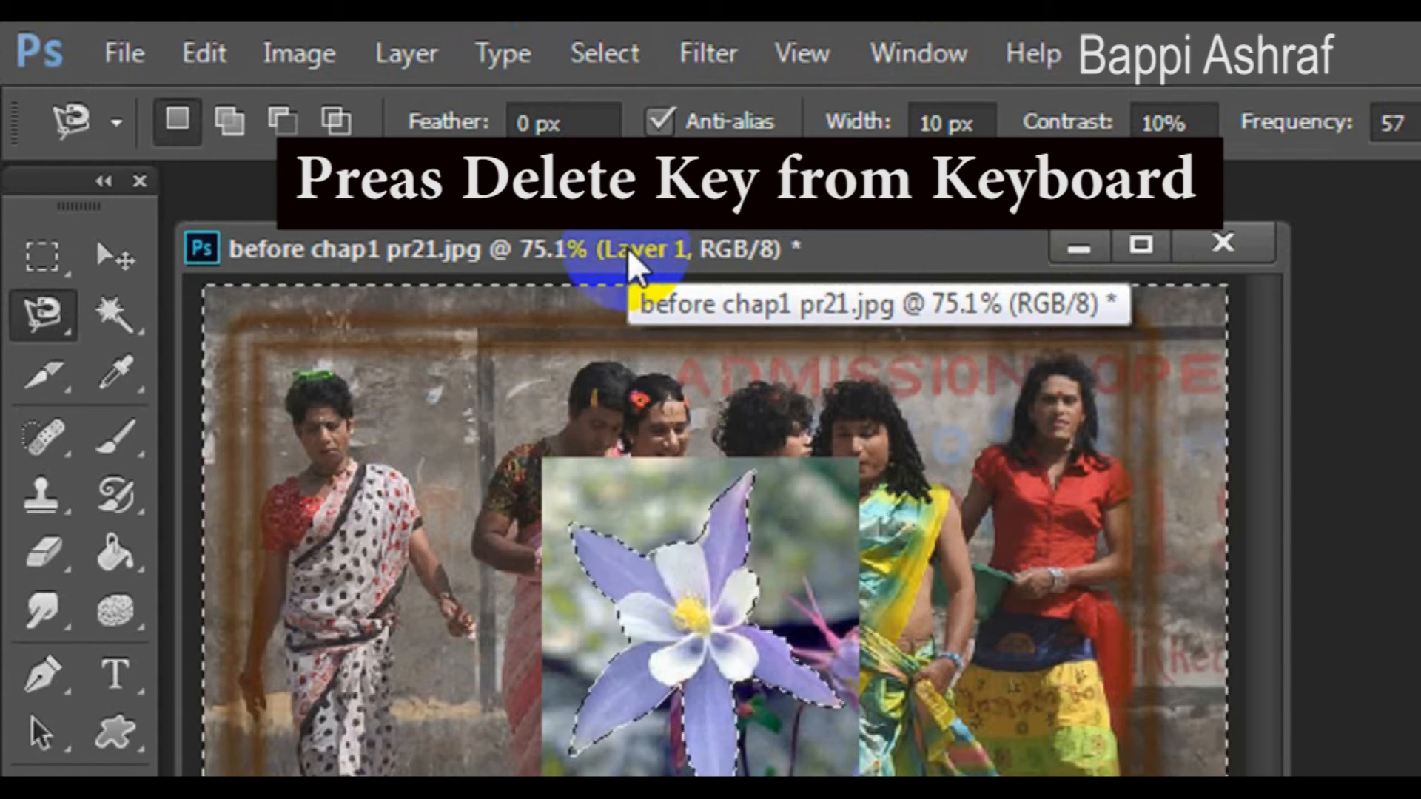
{"action": "key", "text": "Delete"}
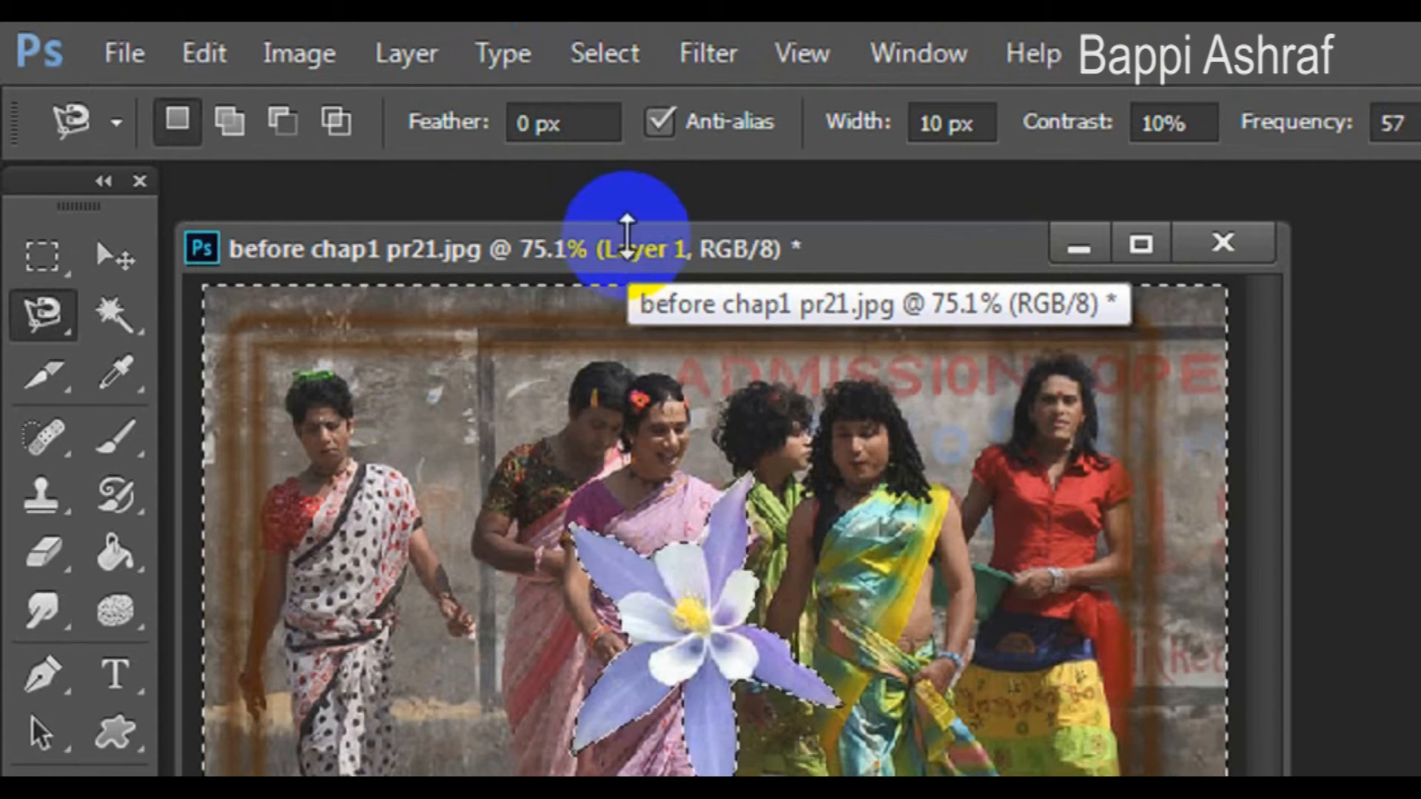
{"action": "left_click", "coordinate": [616, 53]}
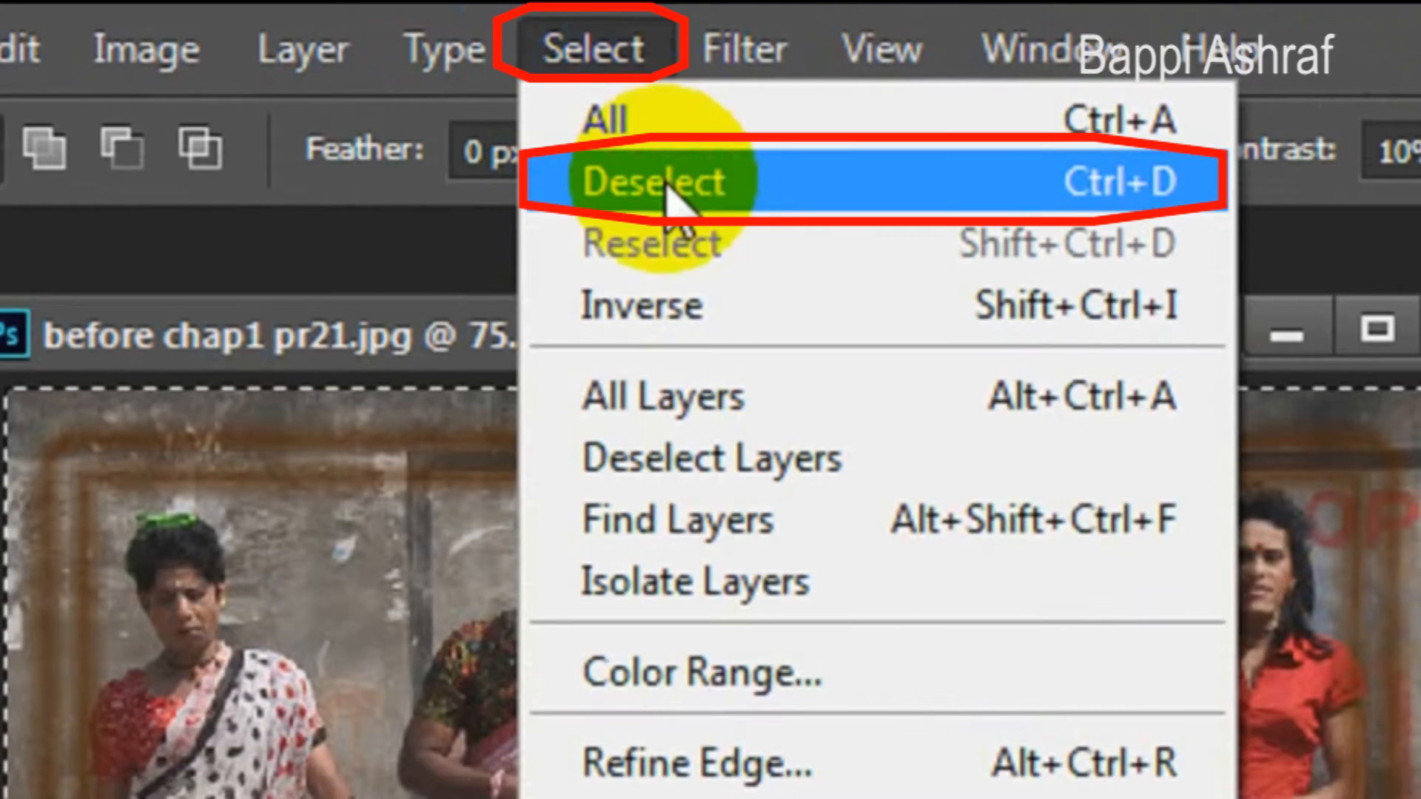
{"action": "left_click", "coordinate": [635, 185]}
- Apply a Bevel & Emboss layer style to the flower layer with the style set to Emboss
{"action": "left_click", "coordinate": [406, 53]}
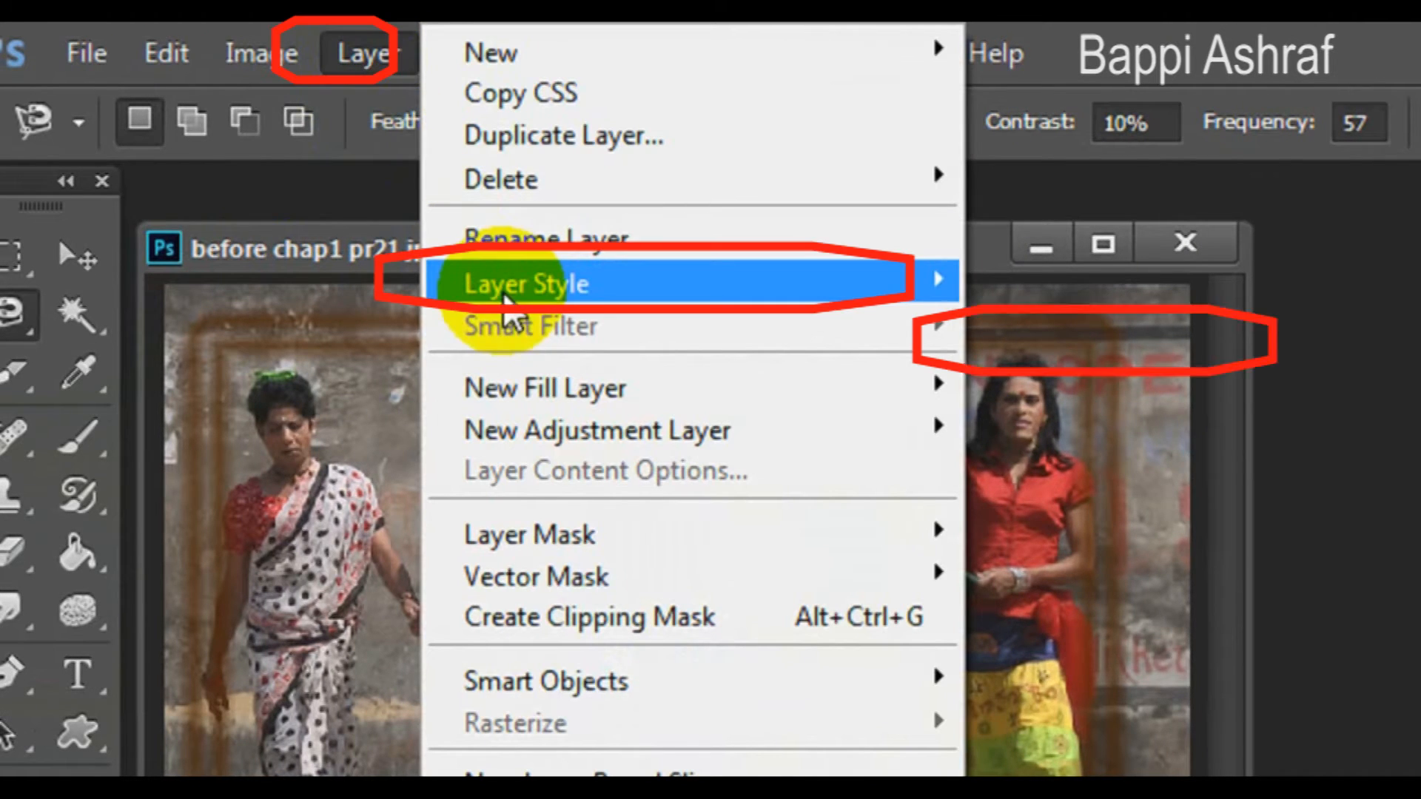
{"action": "mouse_move", "coordinate": [510, 305]}
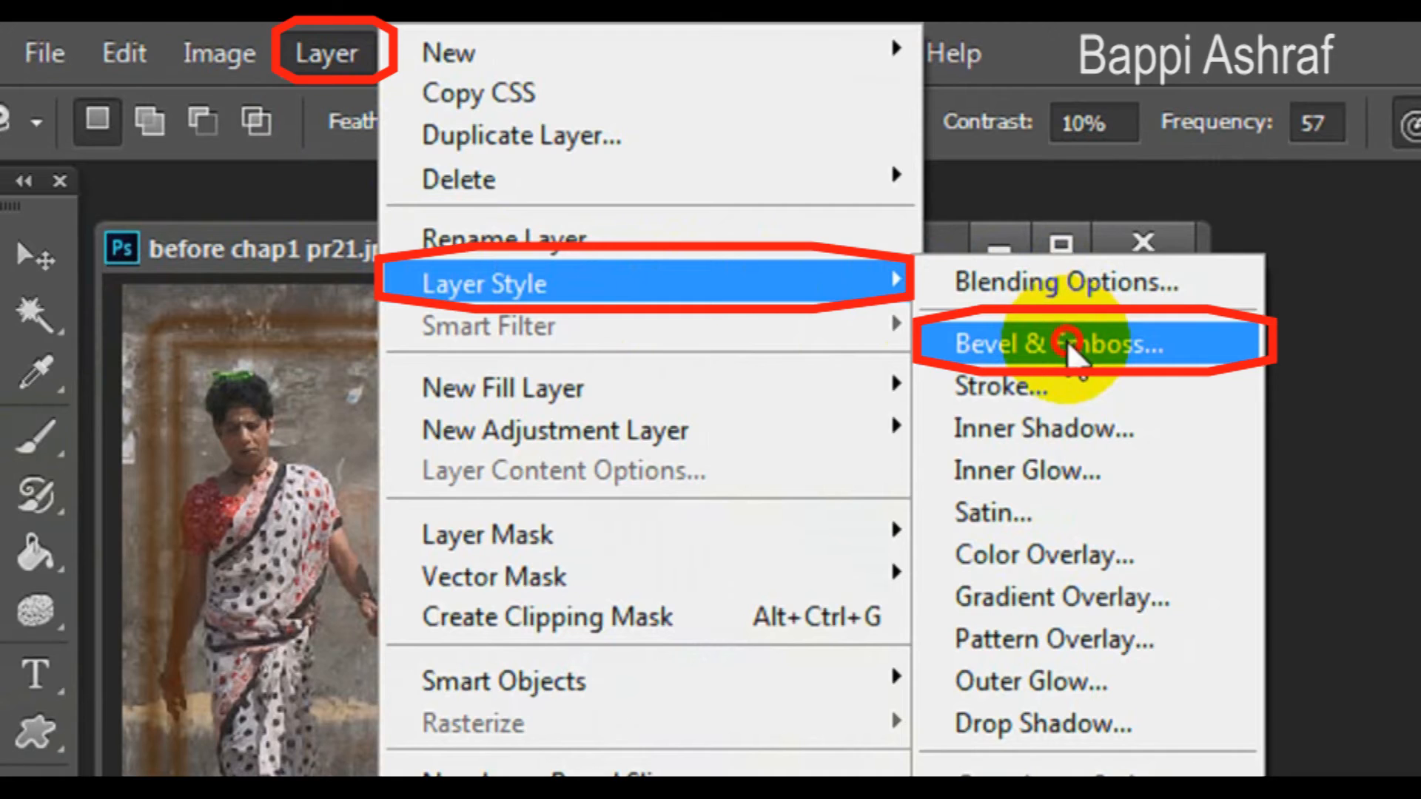
{"action": "left_click", "coordinate": [1067, 339]}
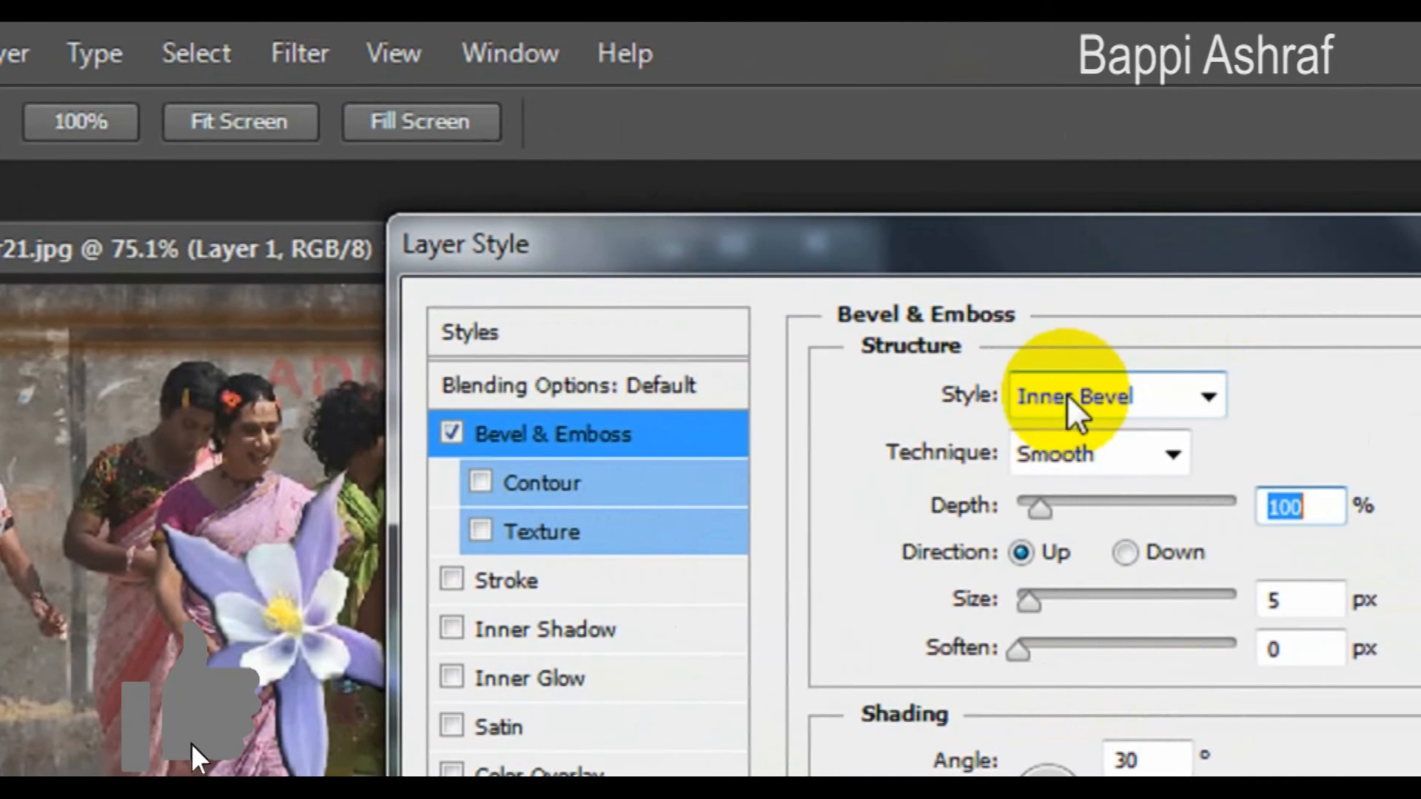
{"action": "left_click", "coordinate": [1096, 398]}
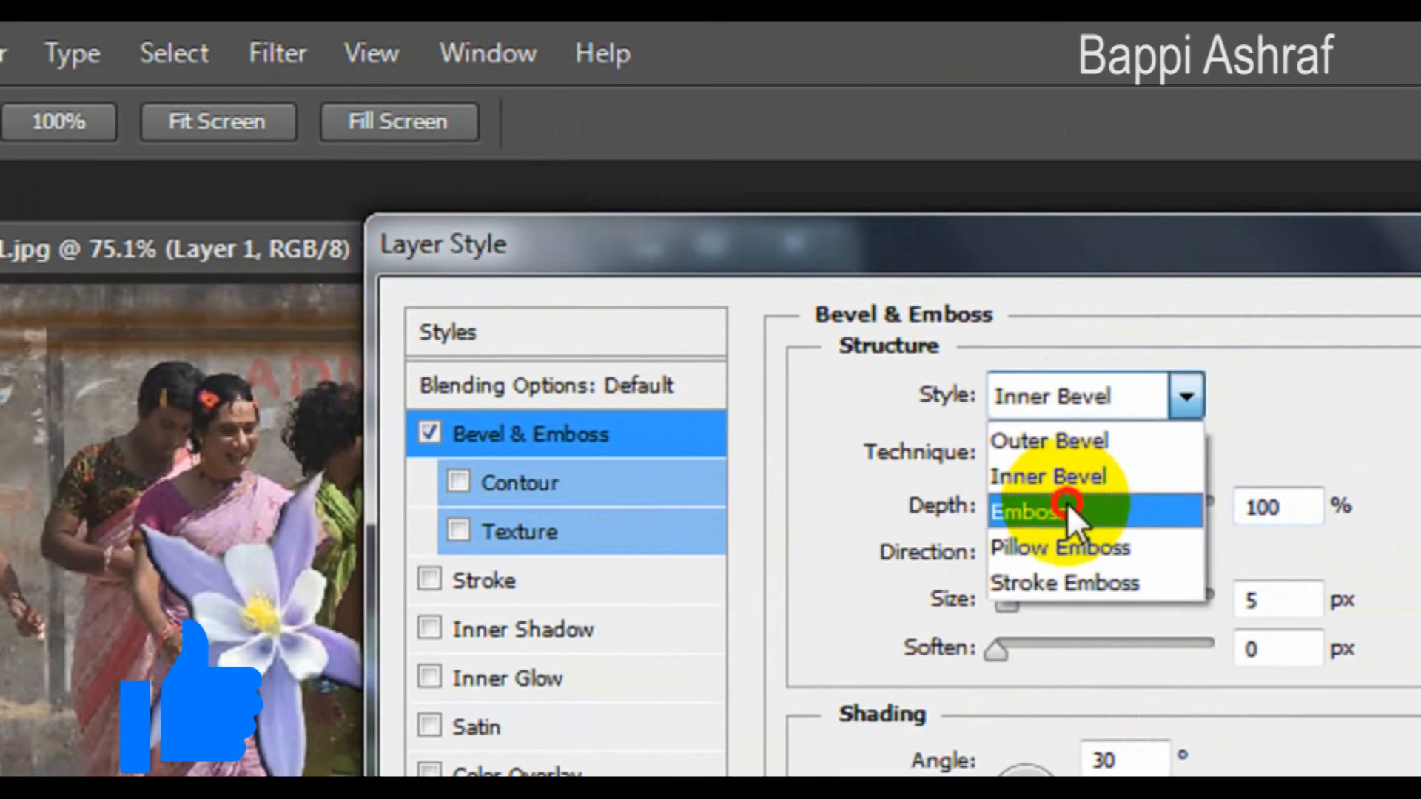
{"action": "left_click", "coordinate": [1078, 509]}
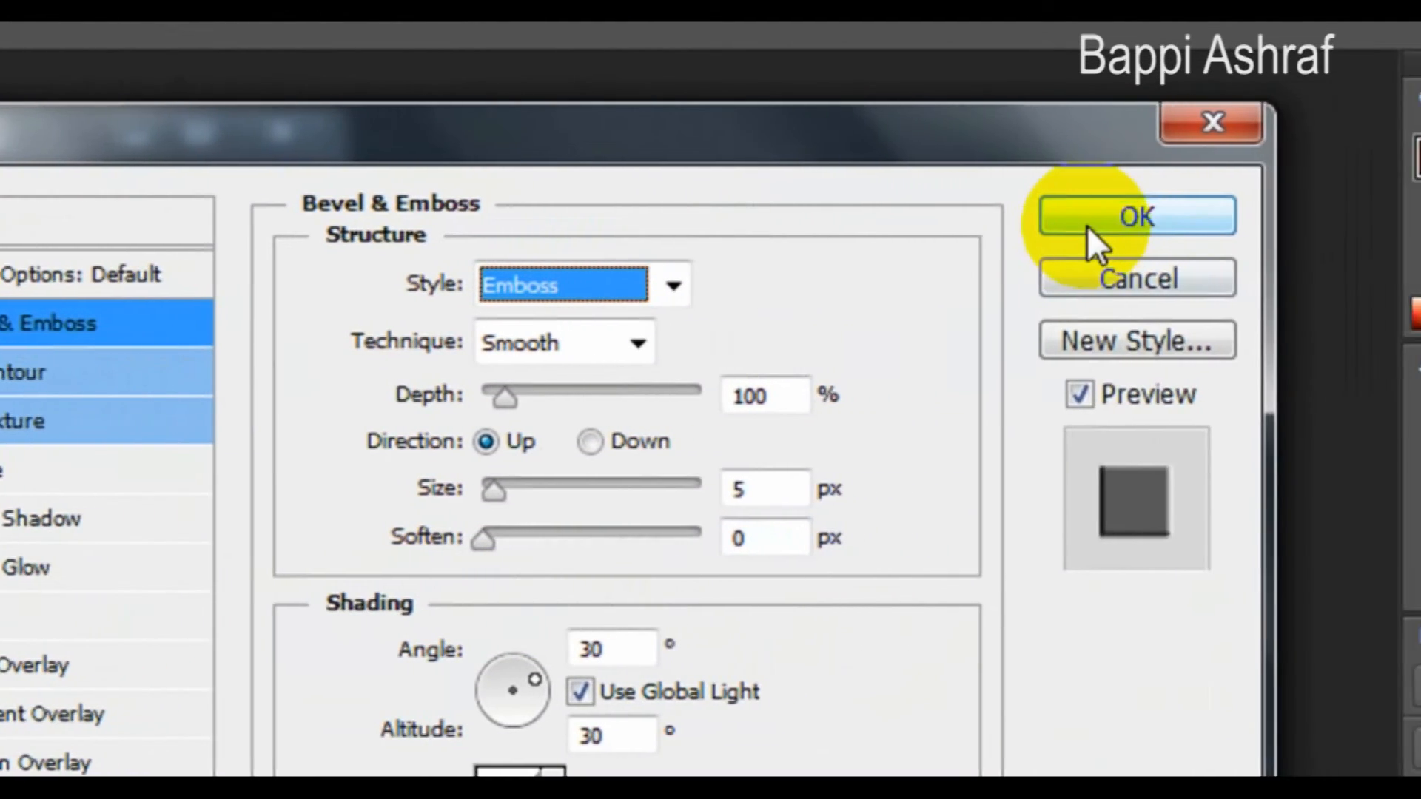
{"action": "left_click", "coordinate": [1318, 218]}
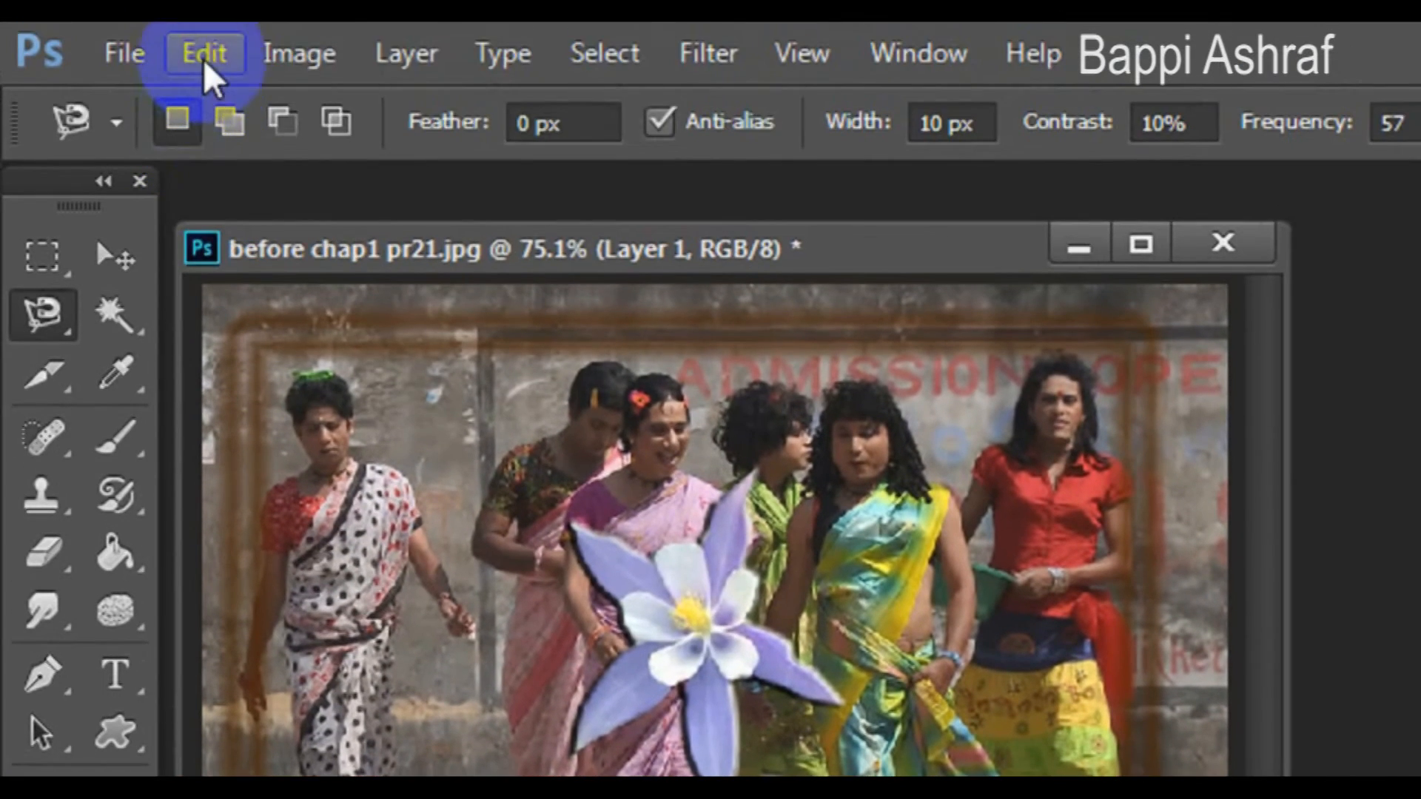
- Scale the flower down with Free Transform, move it into the photo's bottom-left corner, and apply the transformation
{"action": "left_click", "coordinate": [205, 54]}
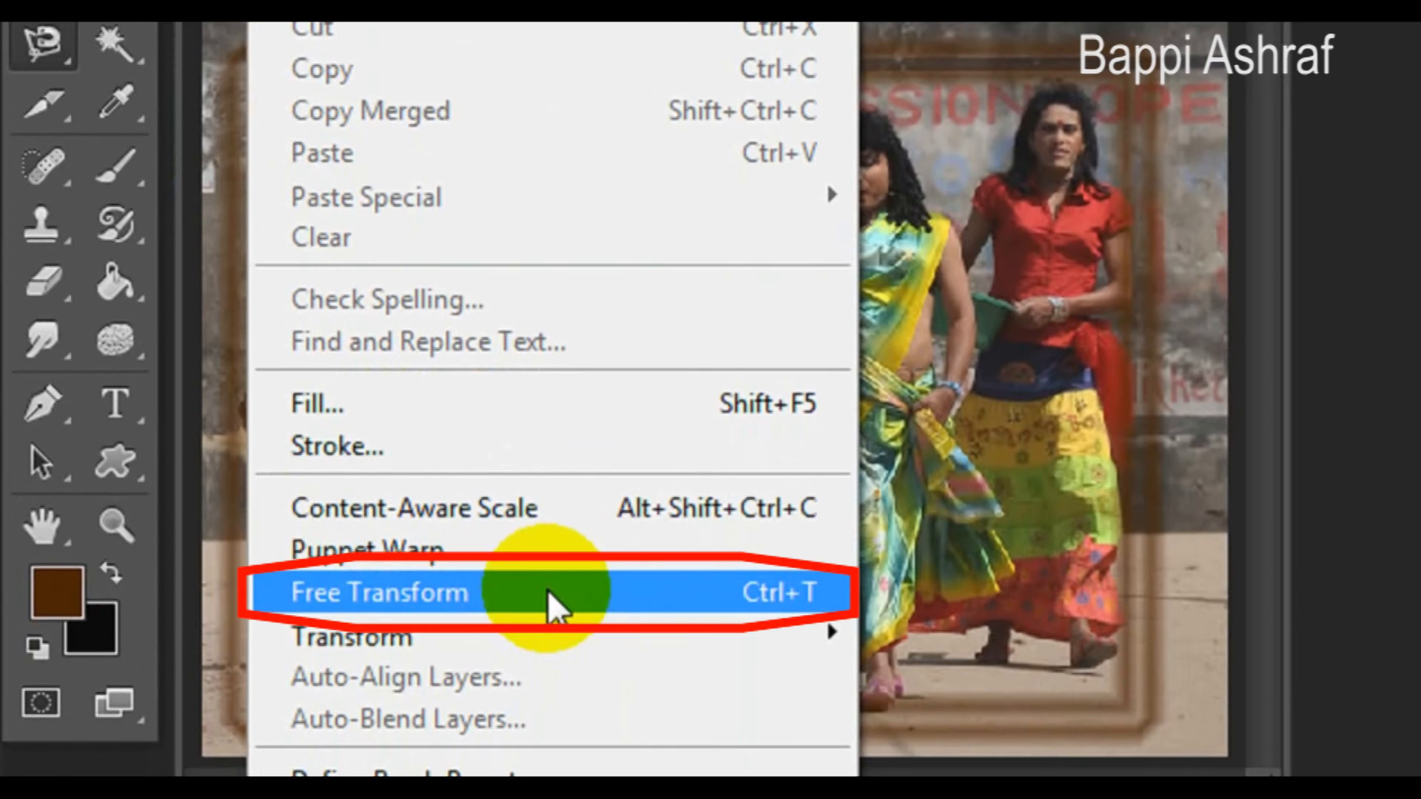
{"action": "left_click", "coordinate": [555, 607]}
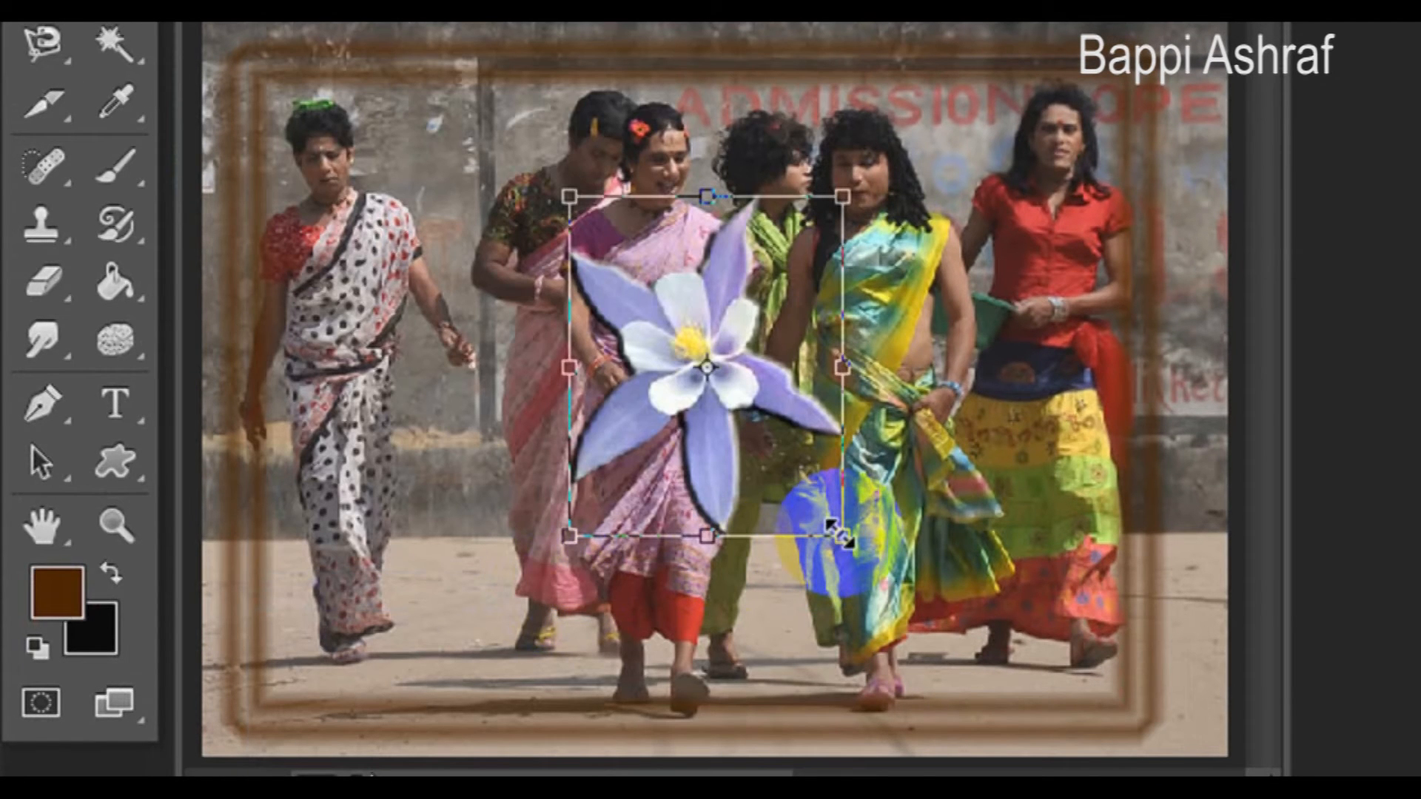
{"action": "left_click_drag", "start_coordinate": [841, 533], "coordinate": [820, 487]}
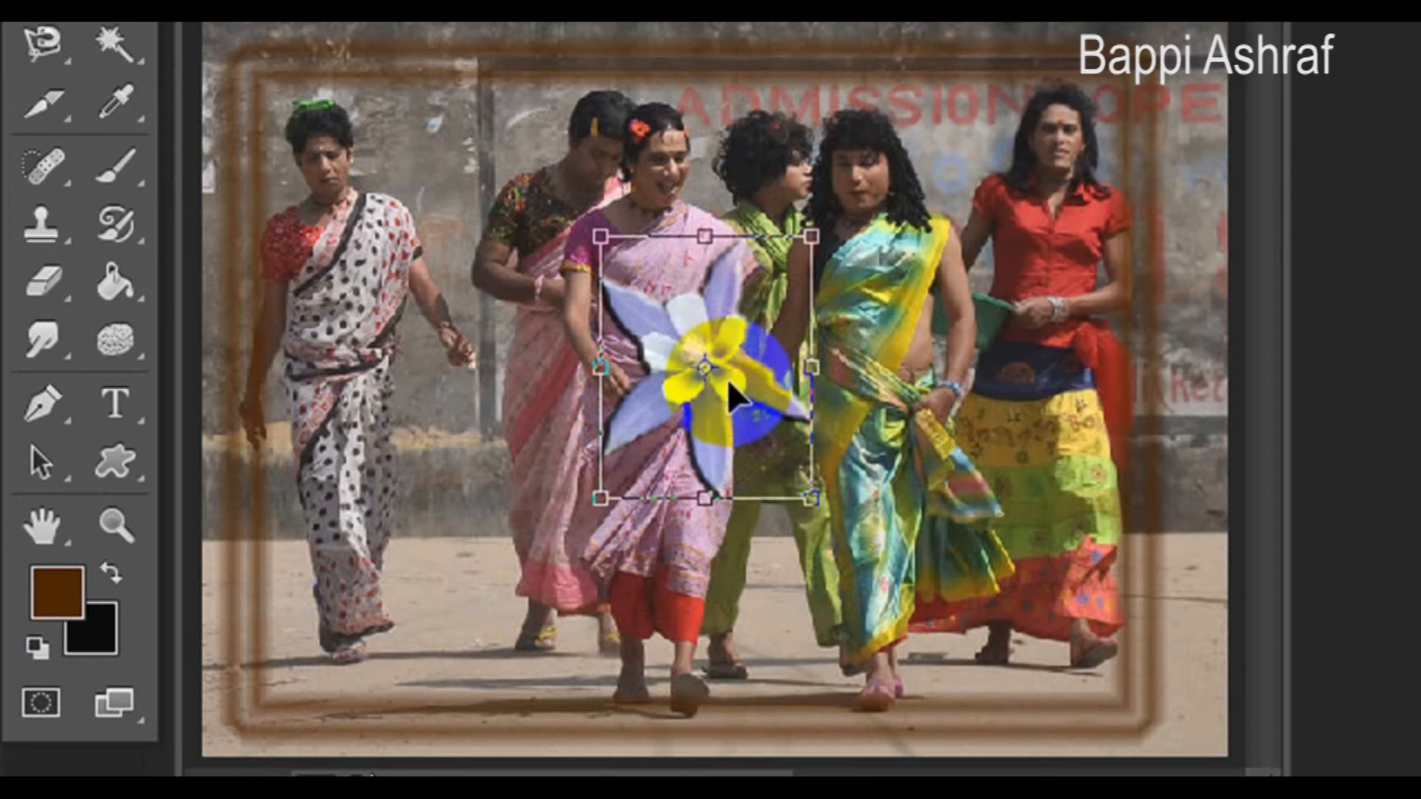
{"action": "left_click_drag", "start_coordinate": [730, 387], "coordinate": [315, 635]}
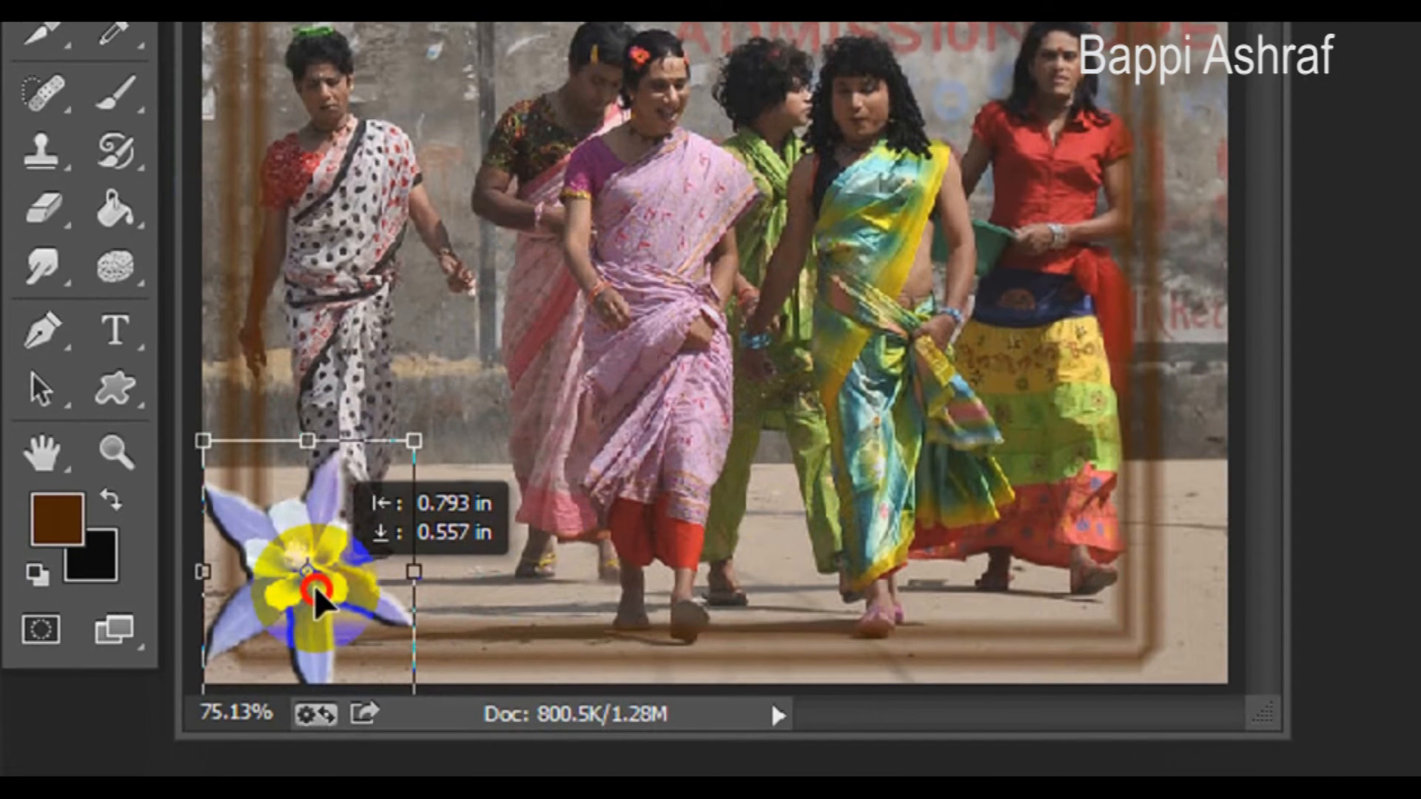
{"action": "left_click_drag", "start_coordinate": [413, 441], "coordinate": [386, 499]}
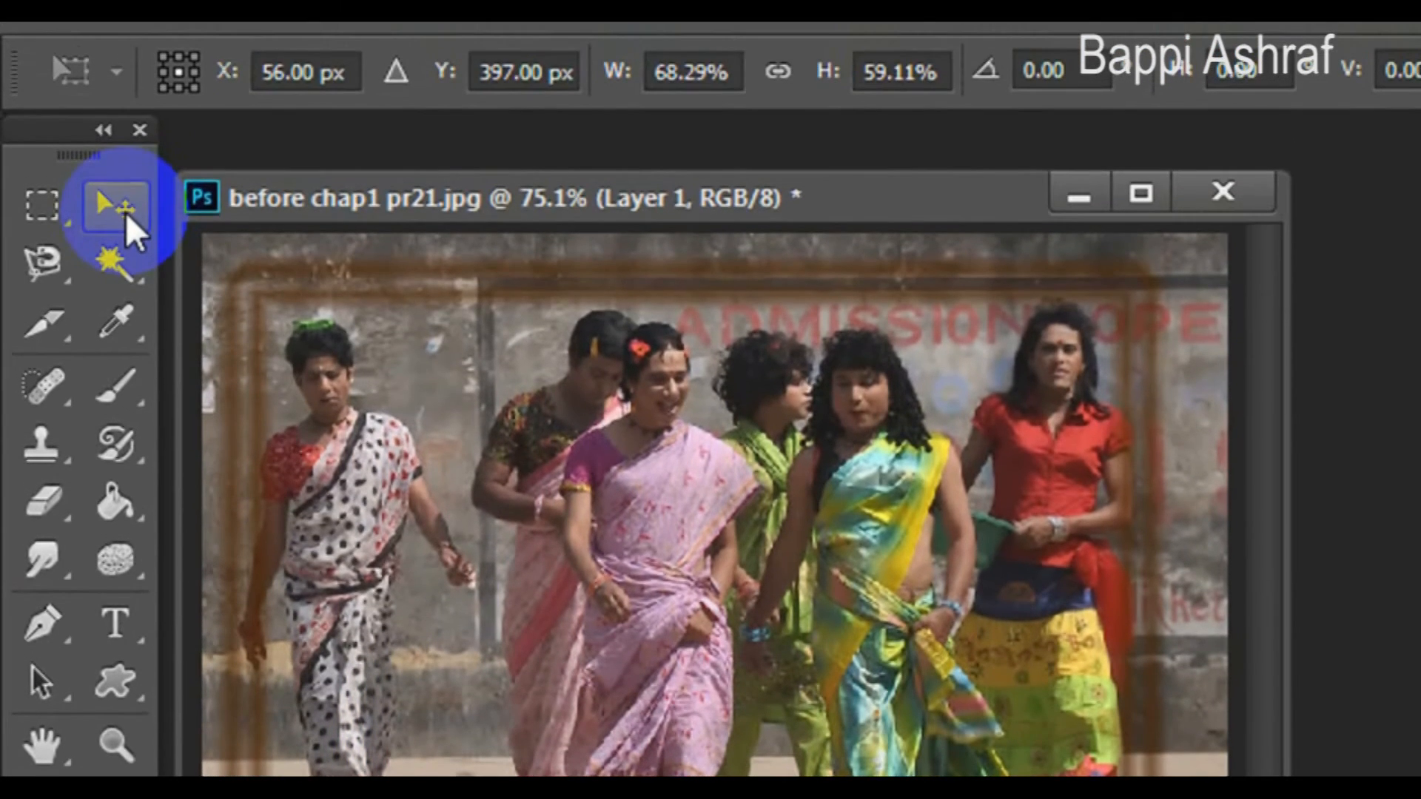
{"action": "left_click", "coordinate": [122, 213]}
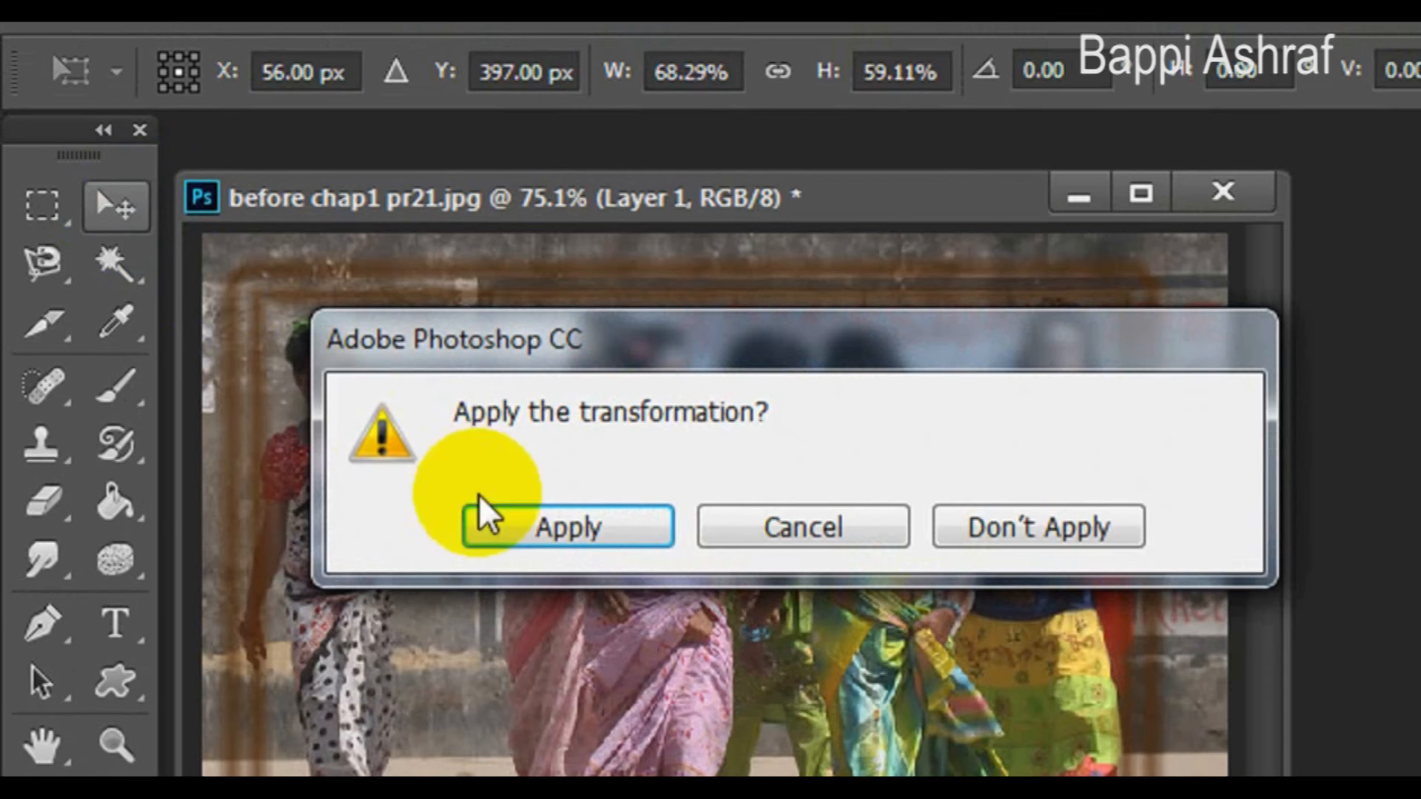
{"action": "left_click", "coordinate": [551, 529]}
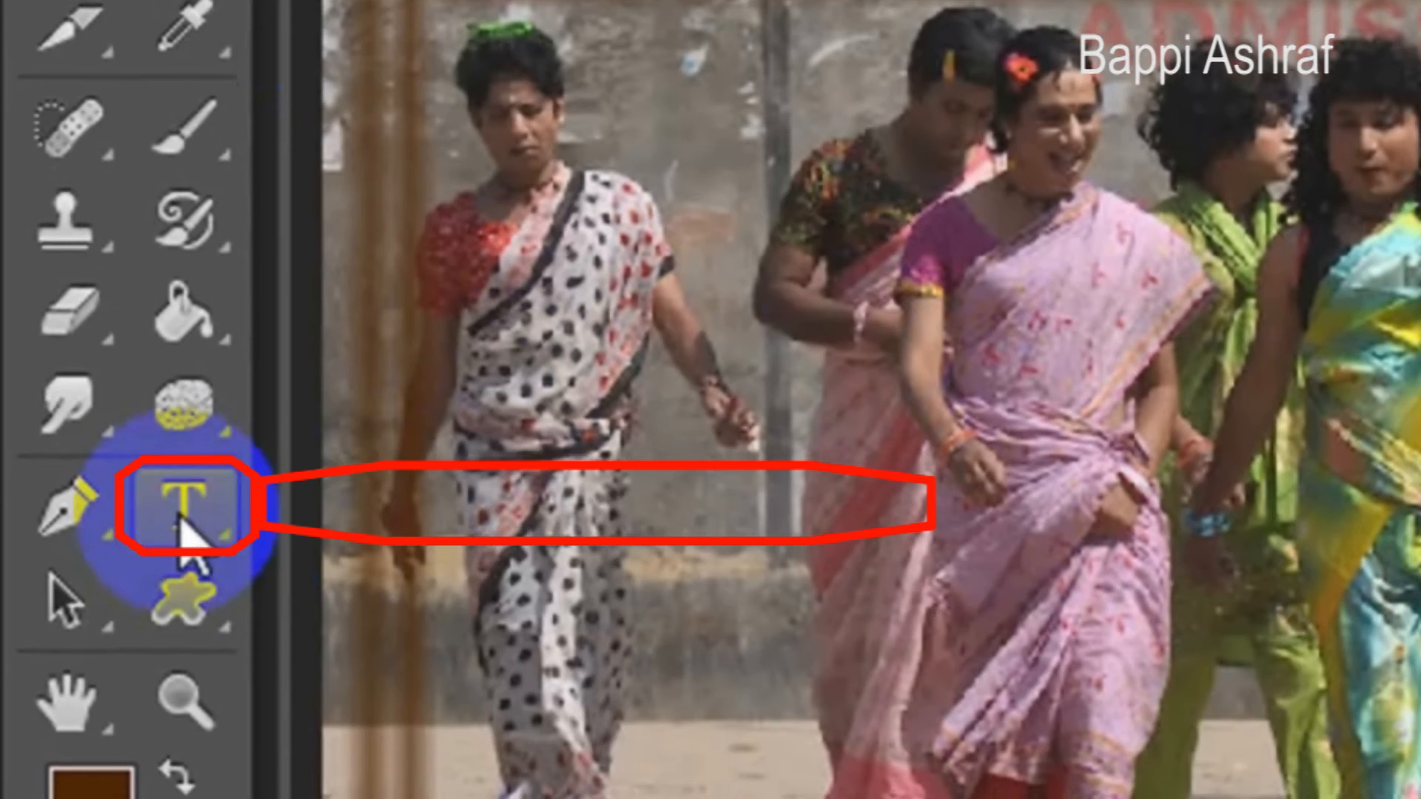
- Add the text "Smile" with the Horizontal Type Tool across the upper middle of the photo and commit it
{"action": "right_click", "coordinate": [115, 623]}
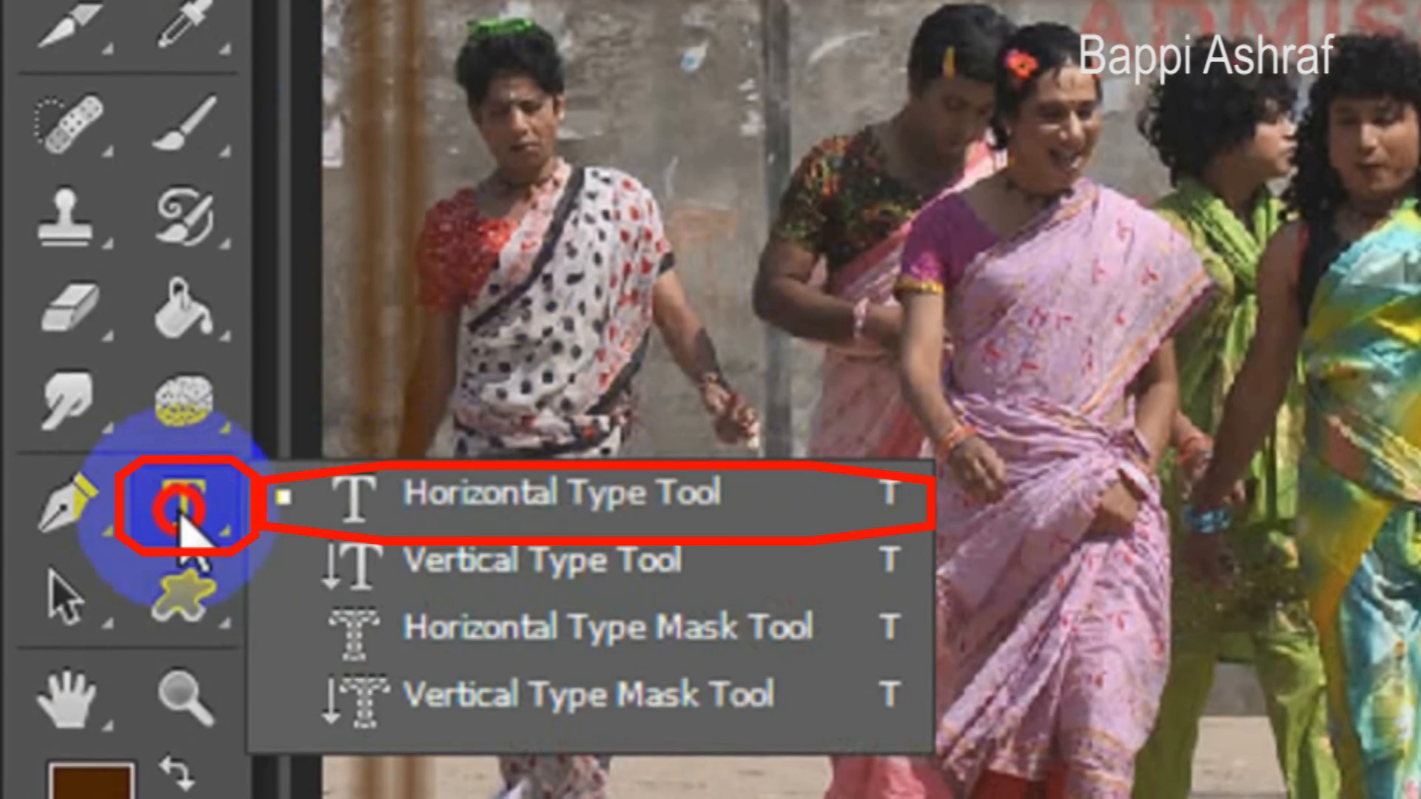
{"action": "left_click", "coordinate": [364, 513]}
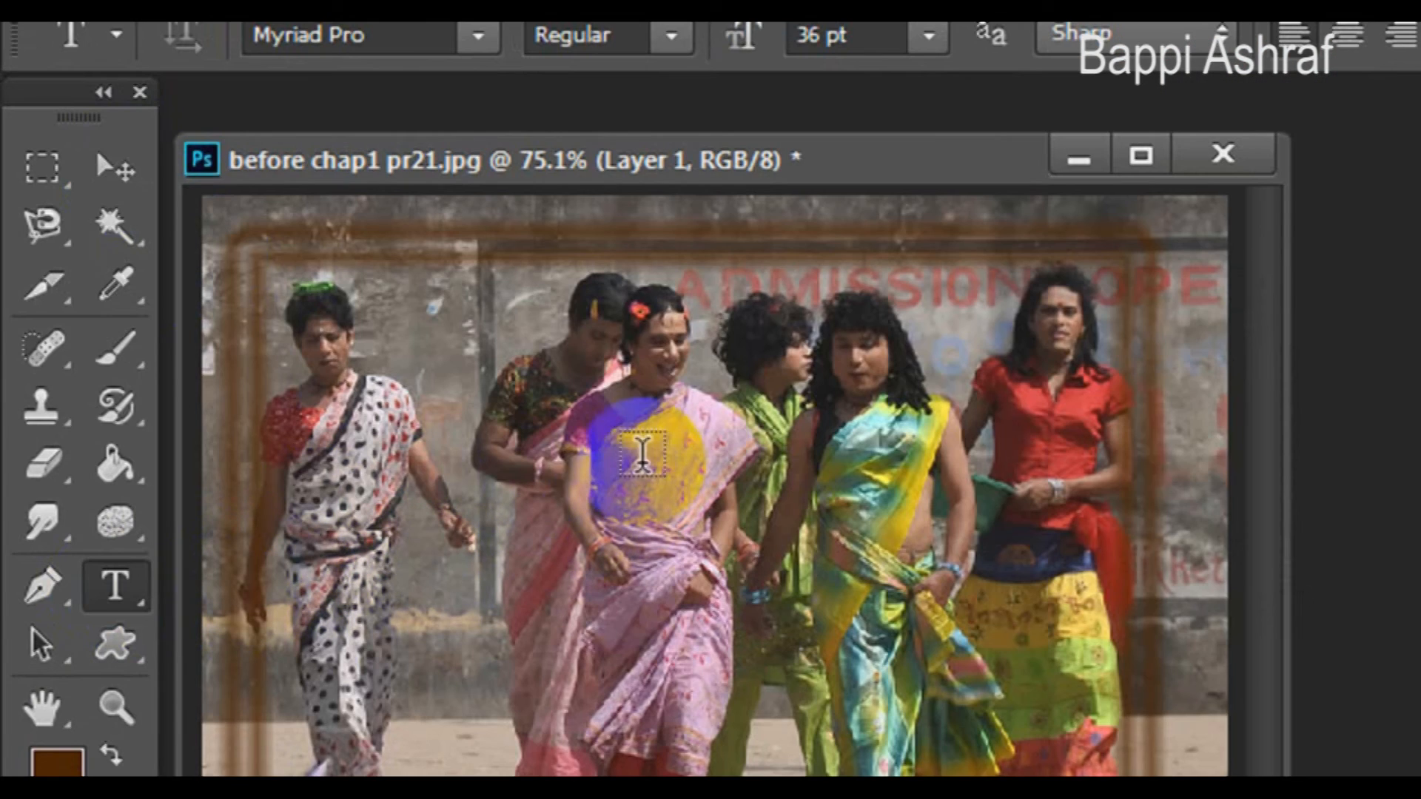
{"action": "left_click", "coordinate": [612, 462]}
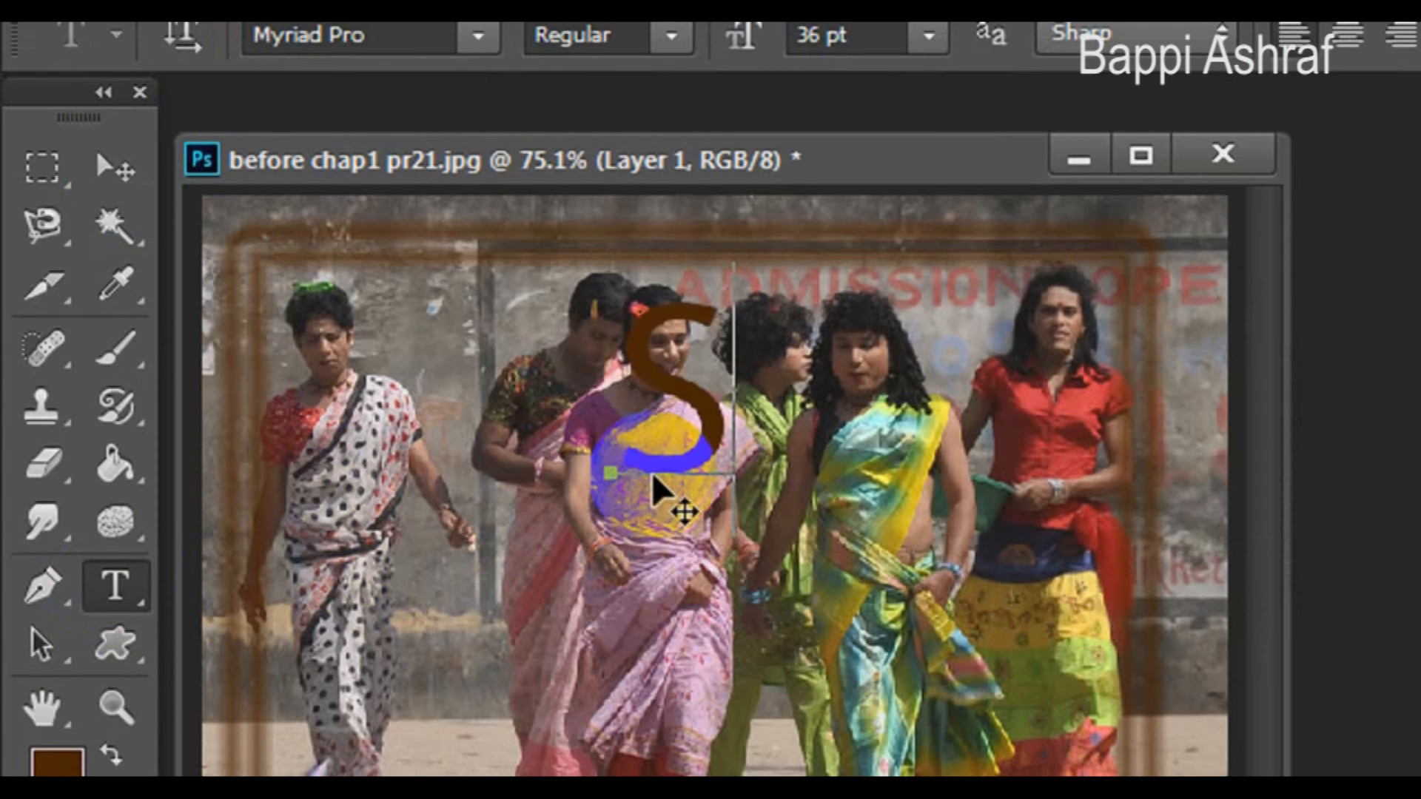
{"action": "type", "text": "e"}
{"action": "key", "text": "ctrl+Return"}
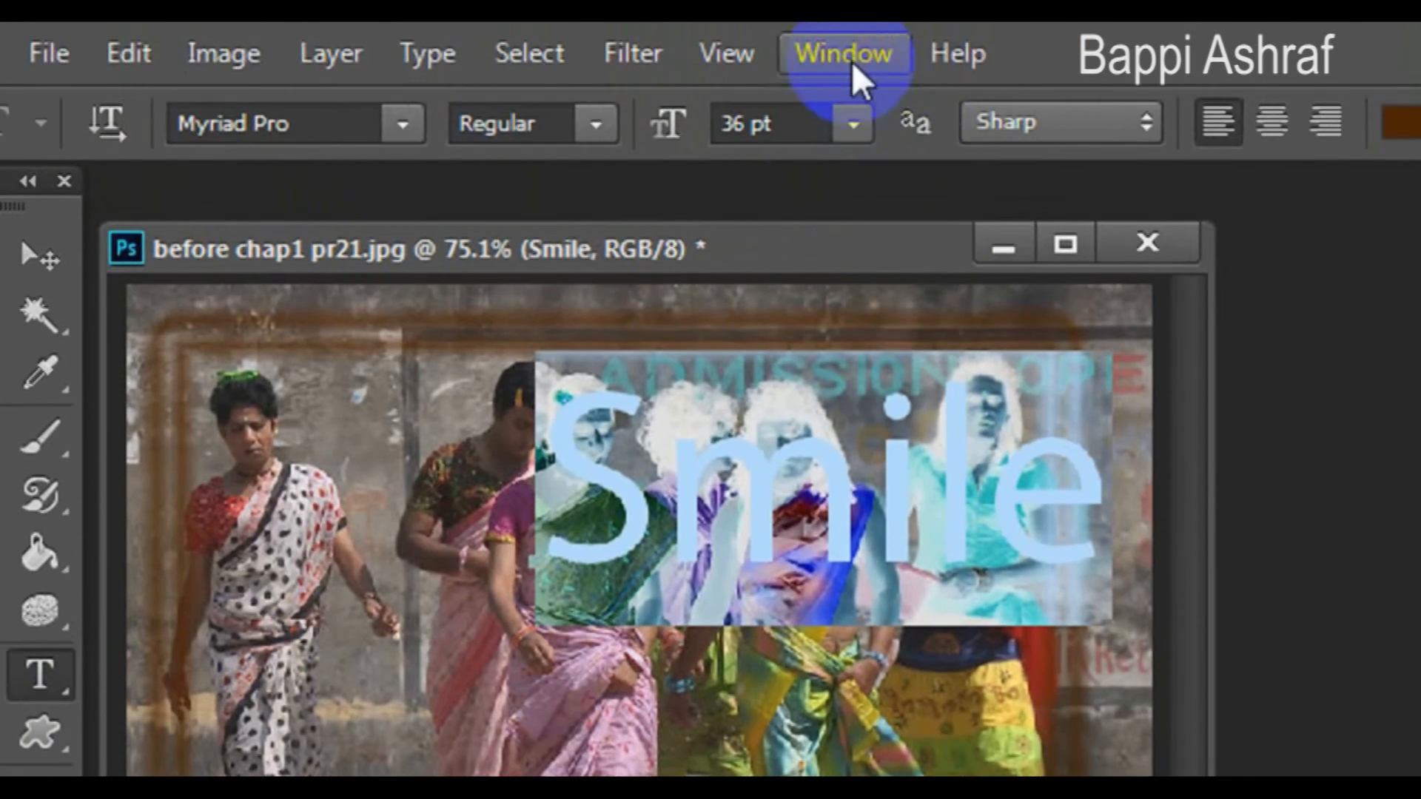
- Open the Styles panel, apply the purple-blue gradient style to the Smile text, and close the panel
{"action": "left_click", "coordinate": [851, 60]}
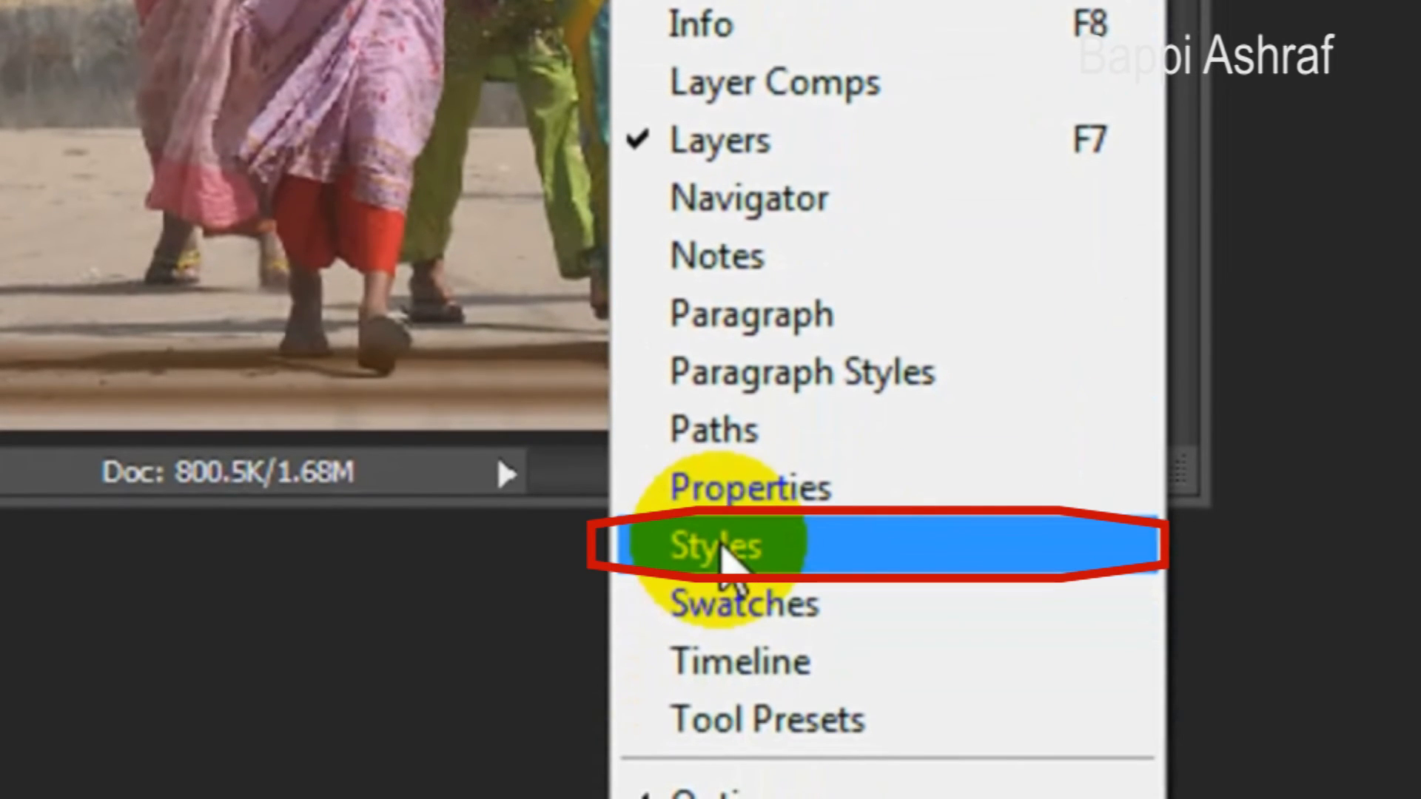
{"action": "left_click", "coordinate": [719, 550]}
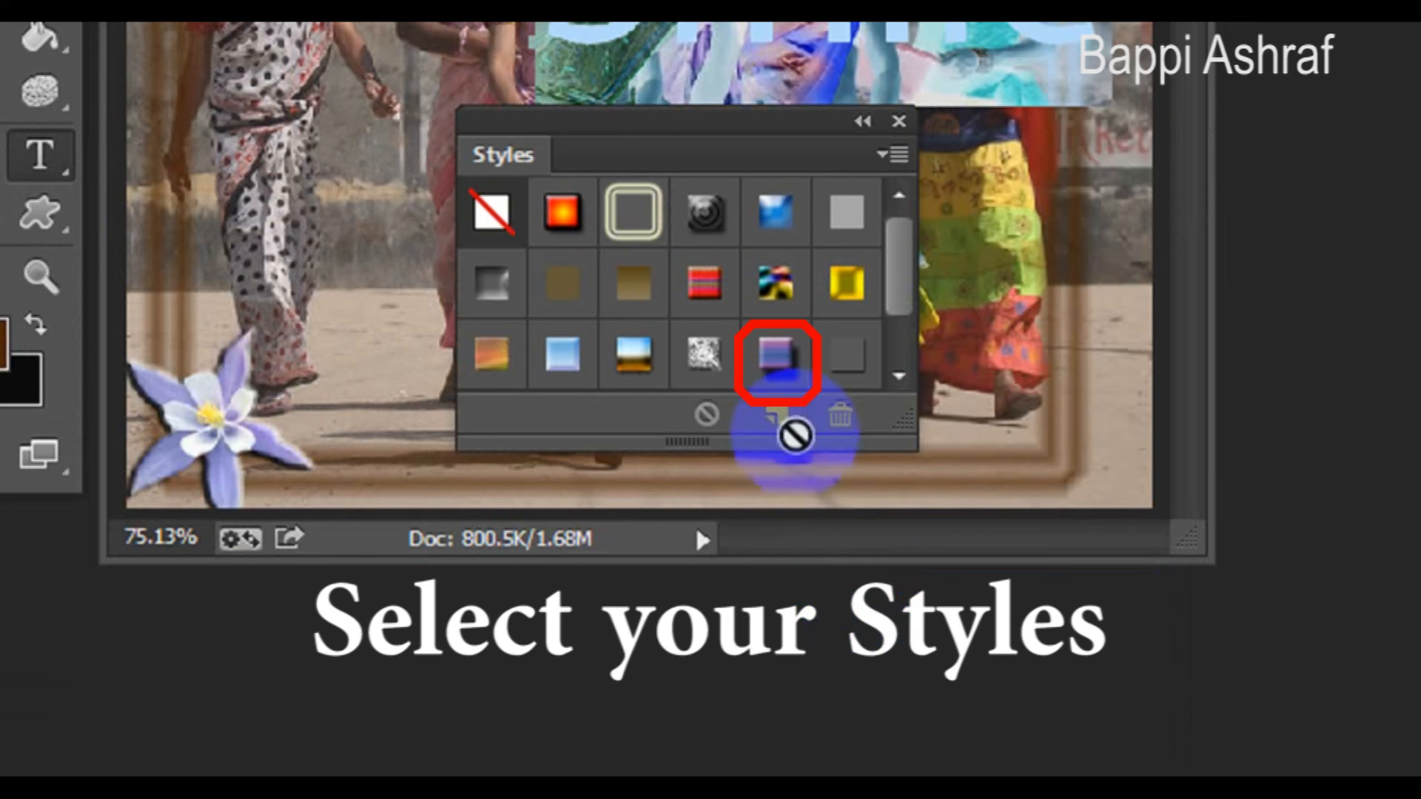
{"action": "left_click", "coordinate": [777, 355]}
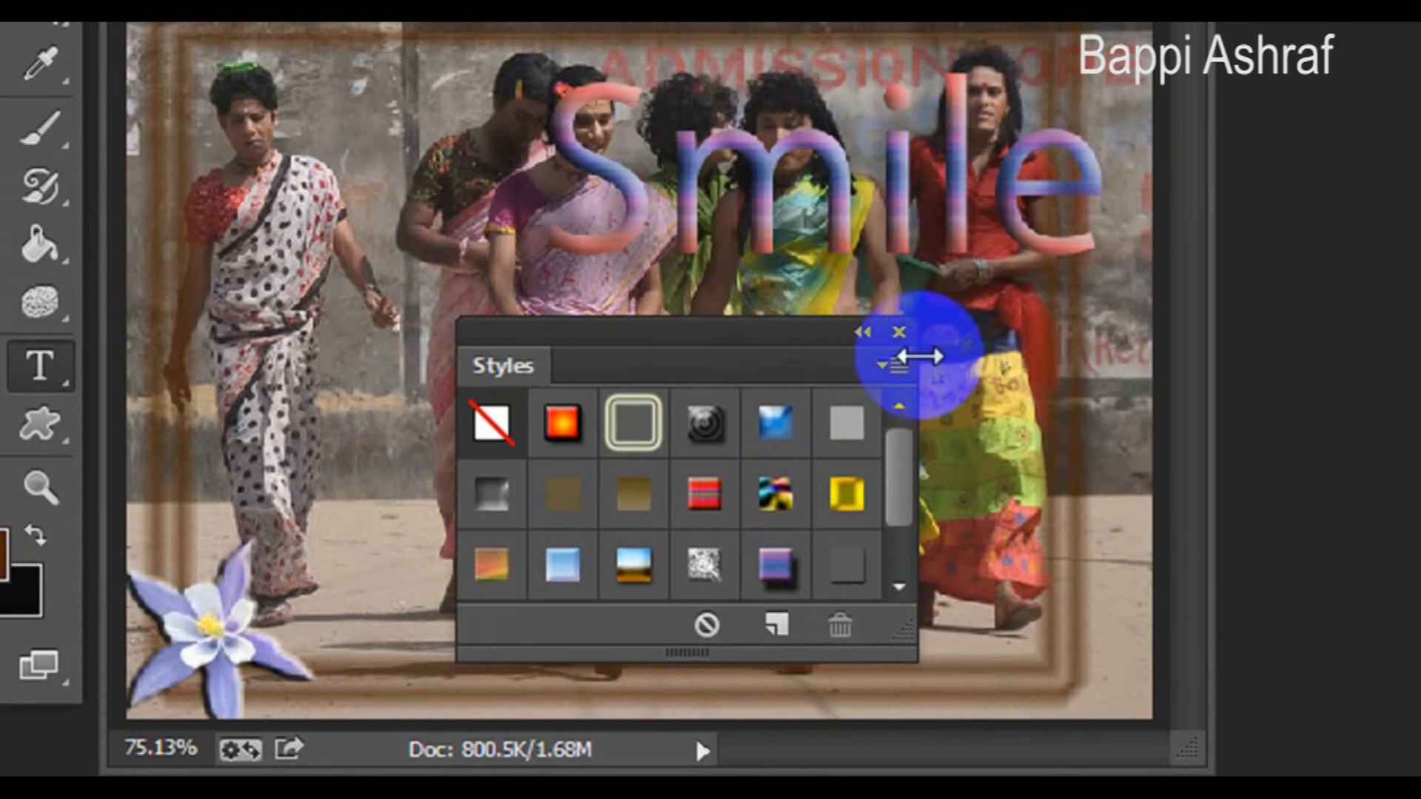
{"action": "left_click", "coordinate": [899, 333]}
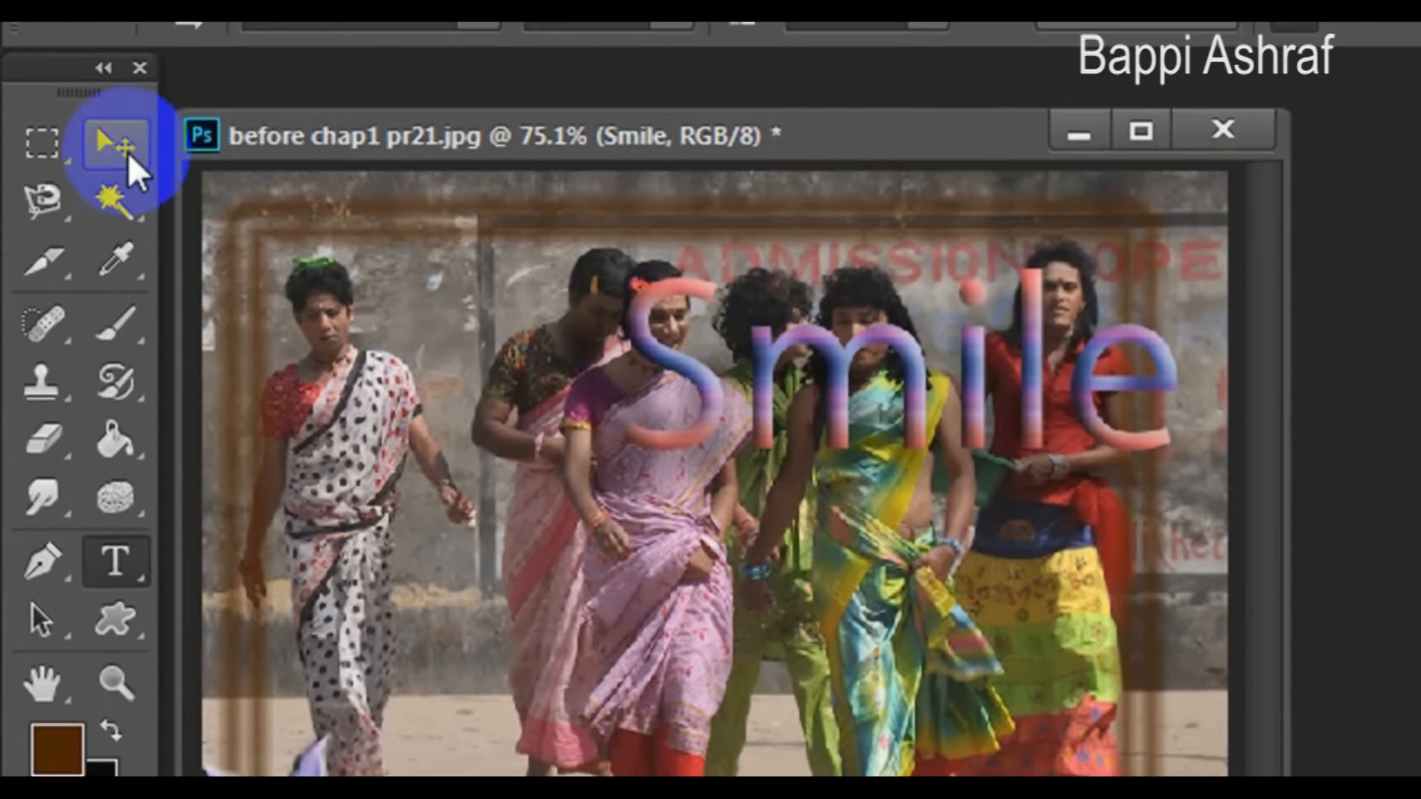
- Move the Smile text down to the lower middle of the photo
{"action": "left_click", "coordinate": [127, 152]}
{"action": "left_click_drag", "start_coordinate": [1094, 361], "coordinate": [902, 572]}
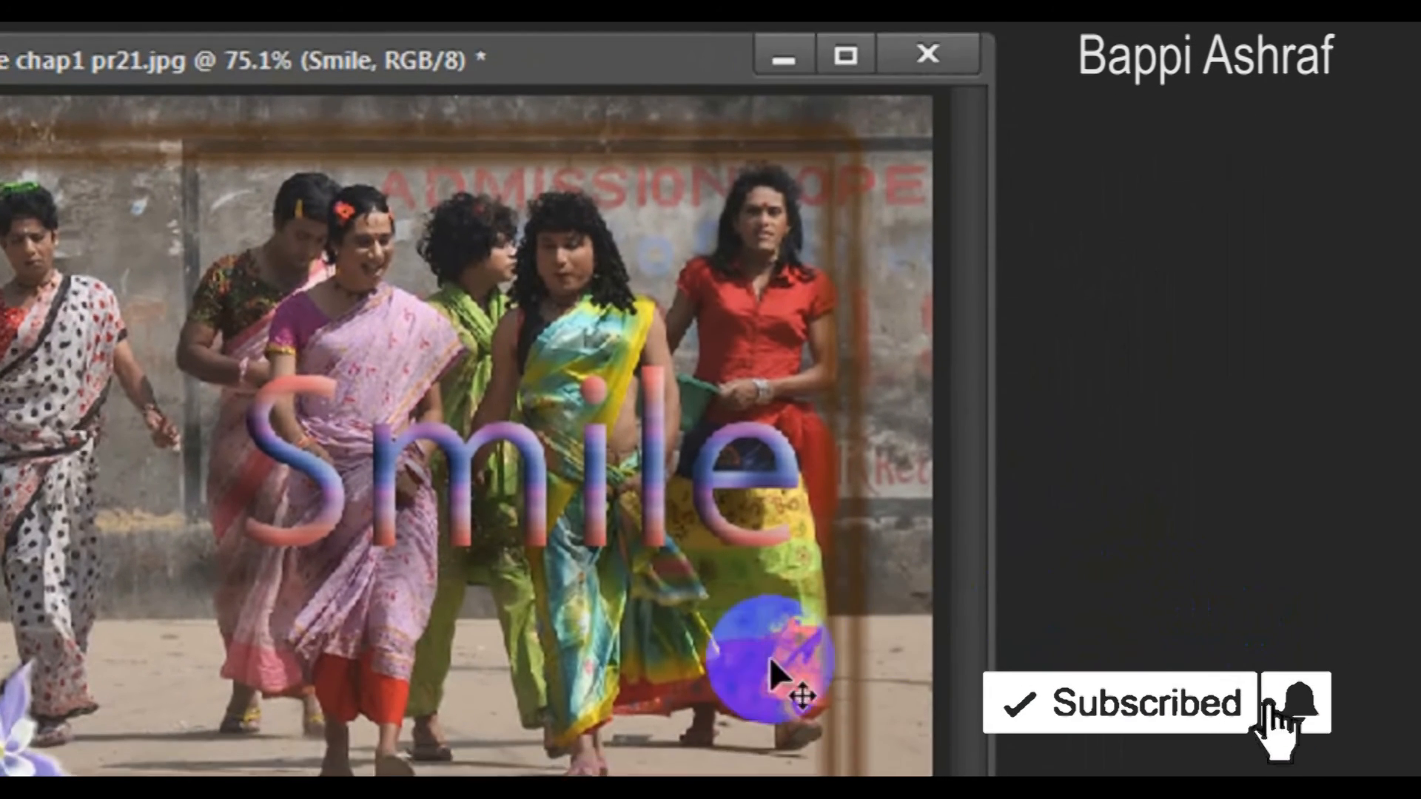